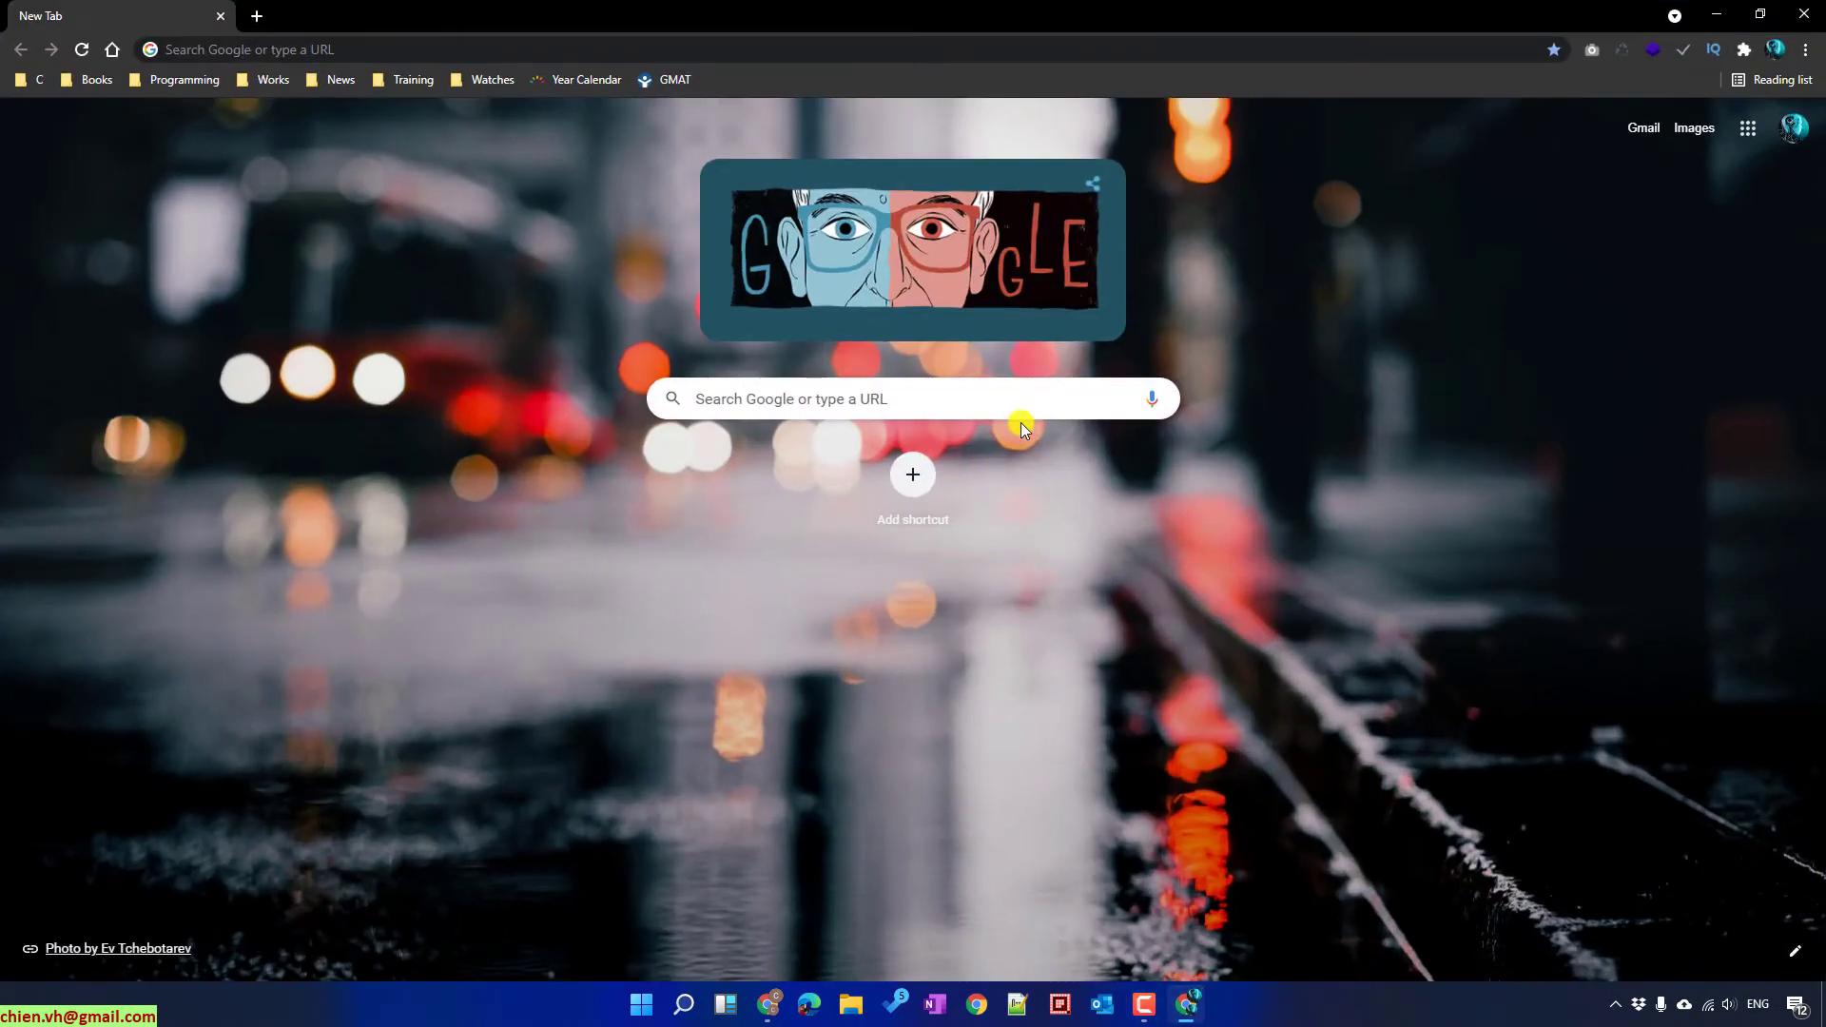
# Step: Search Google for 'iobit' and open the official IObit Uninstaller page on iobit.com
pyautogui.click(1027, 413)
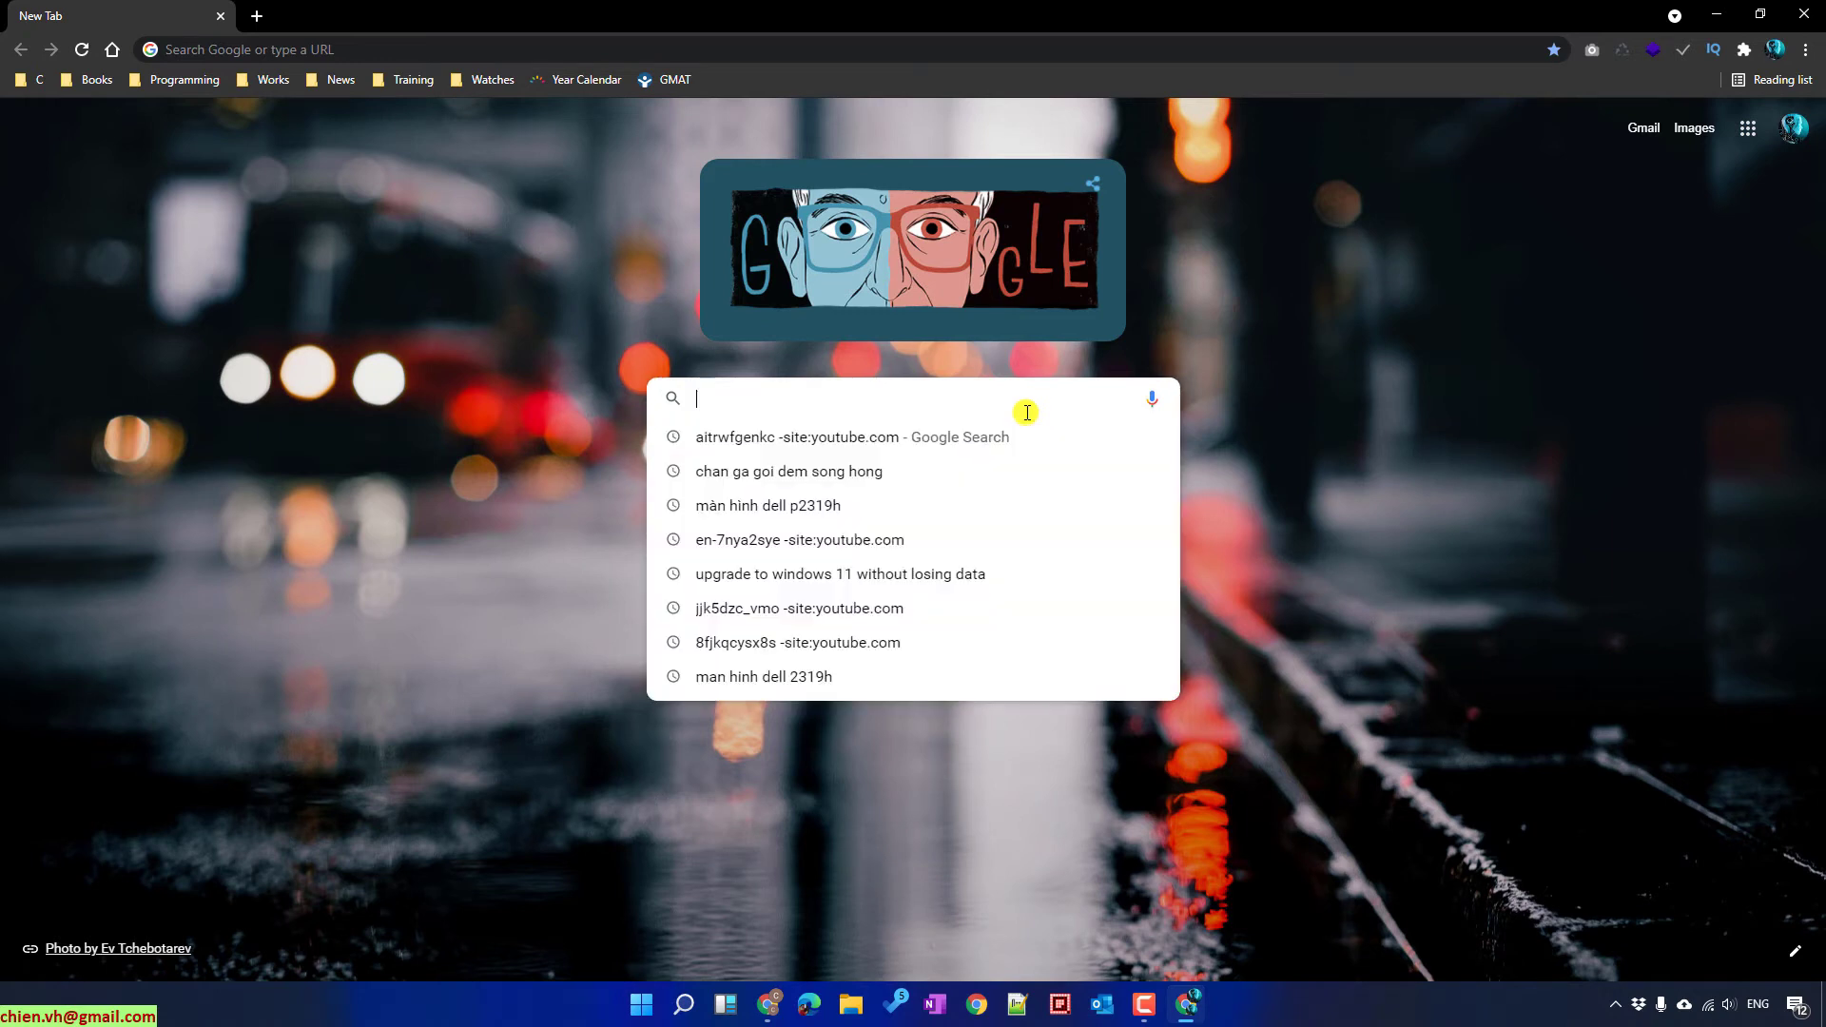
pyautogui.write('iobit')
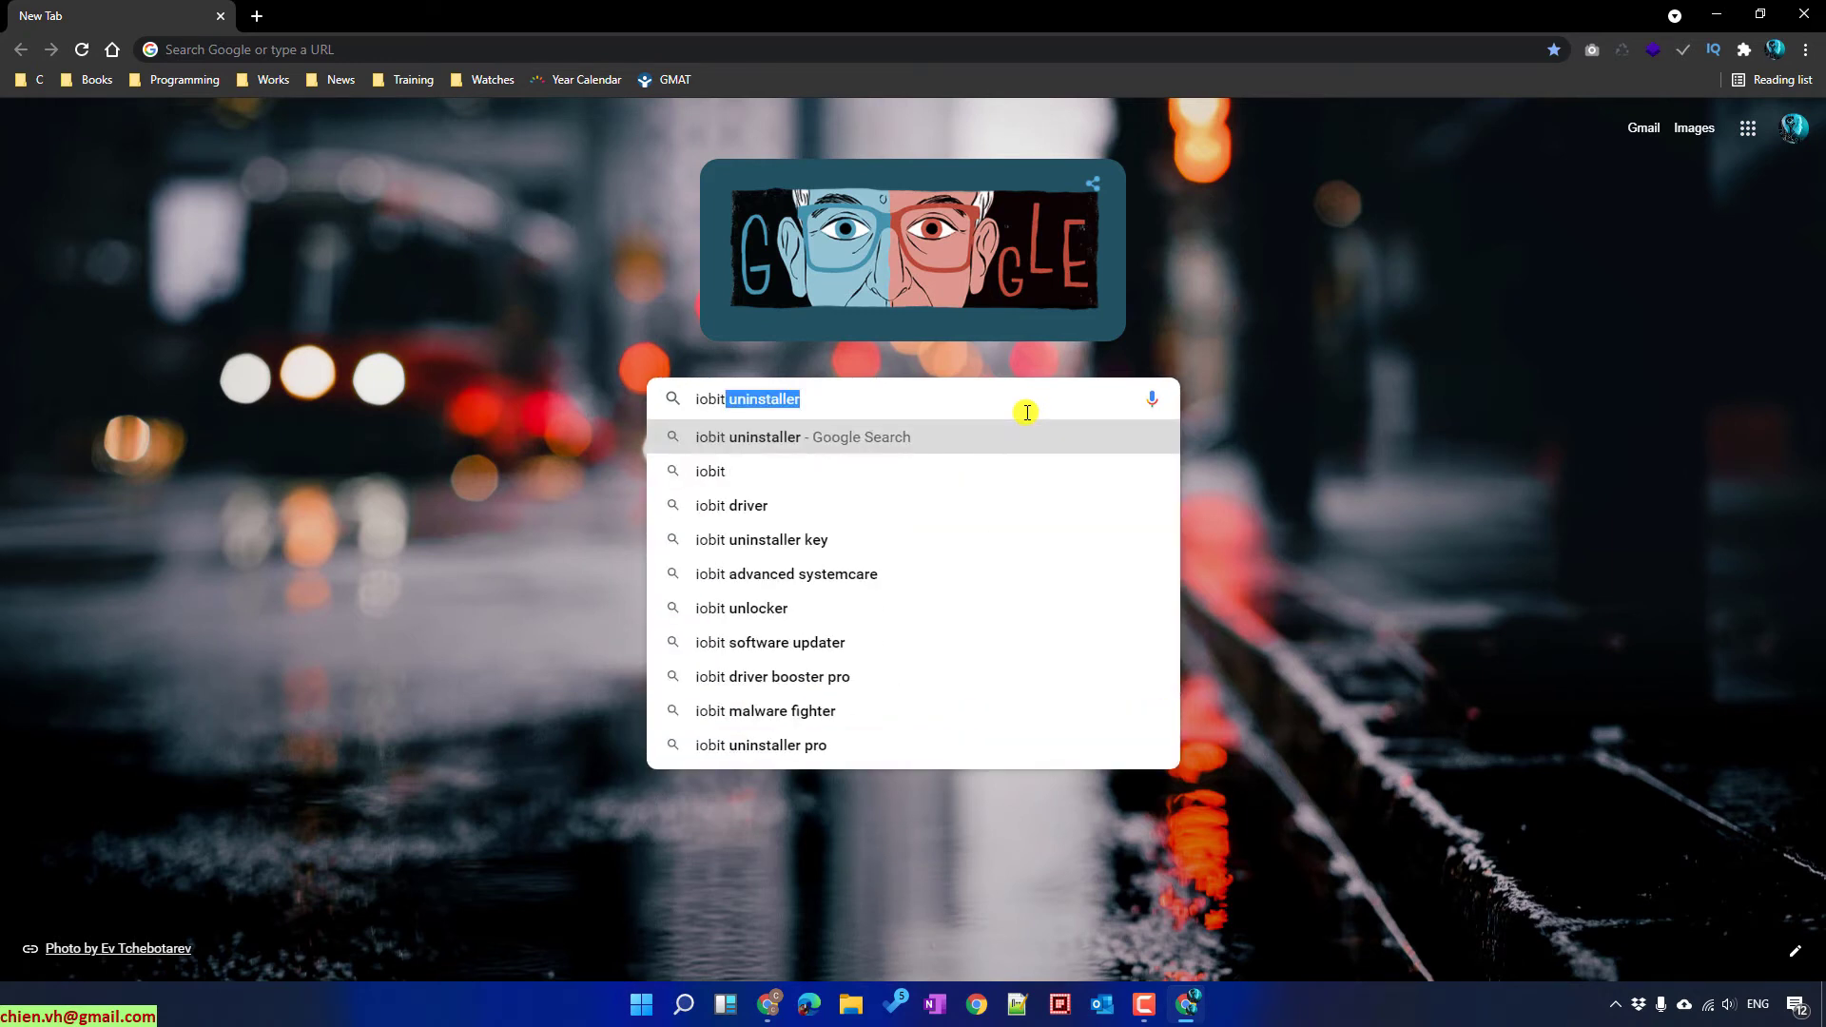
pyautogui.press('Return')
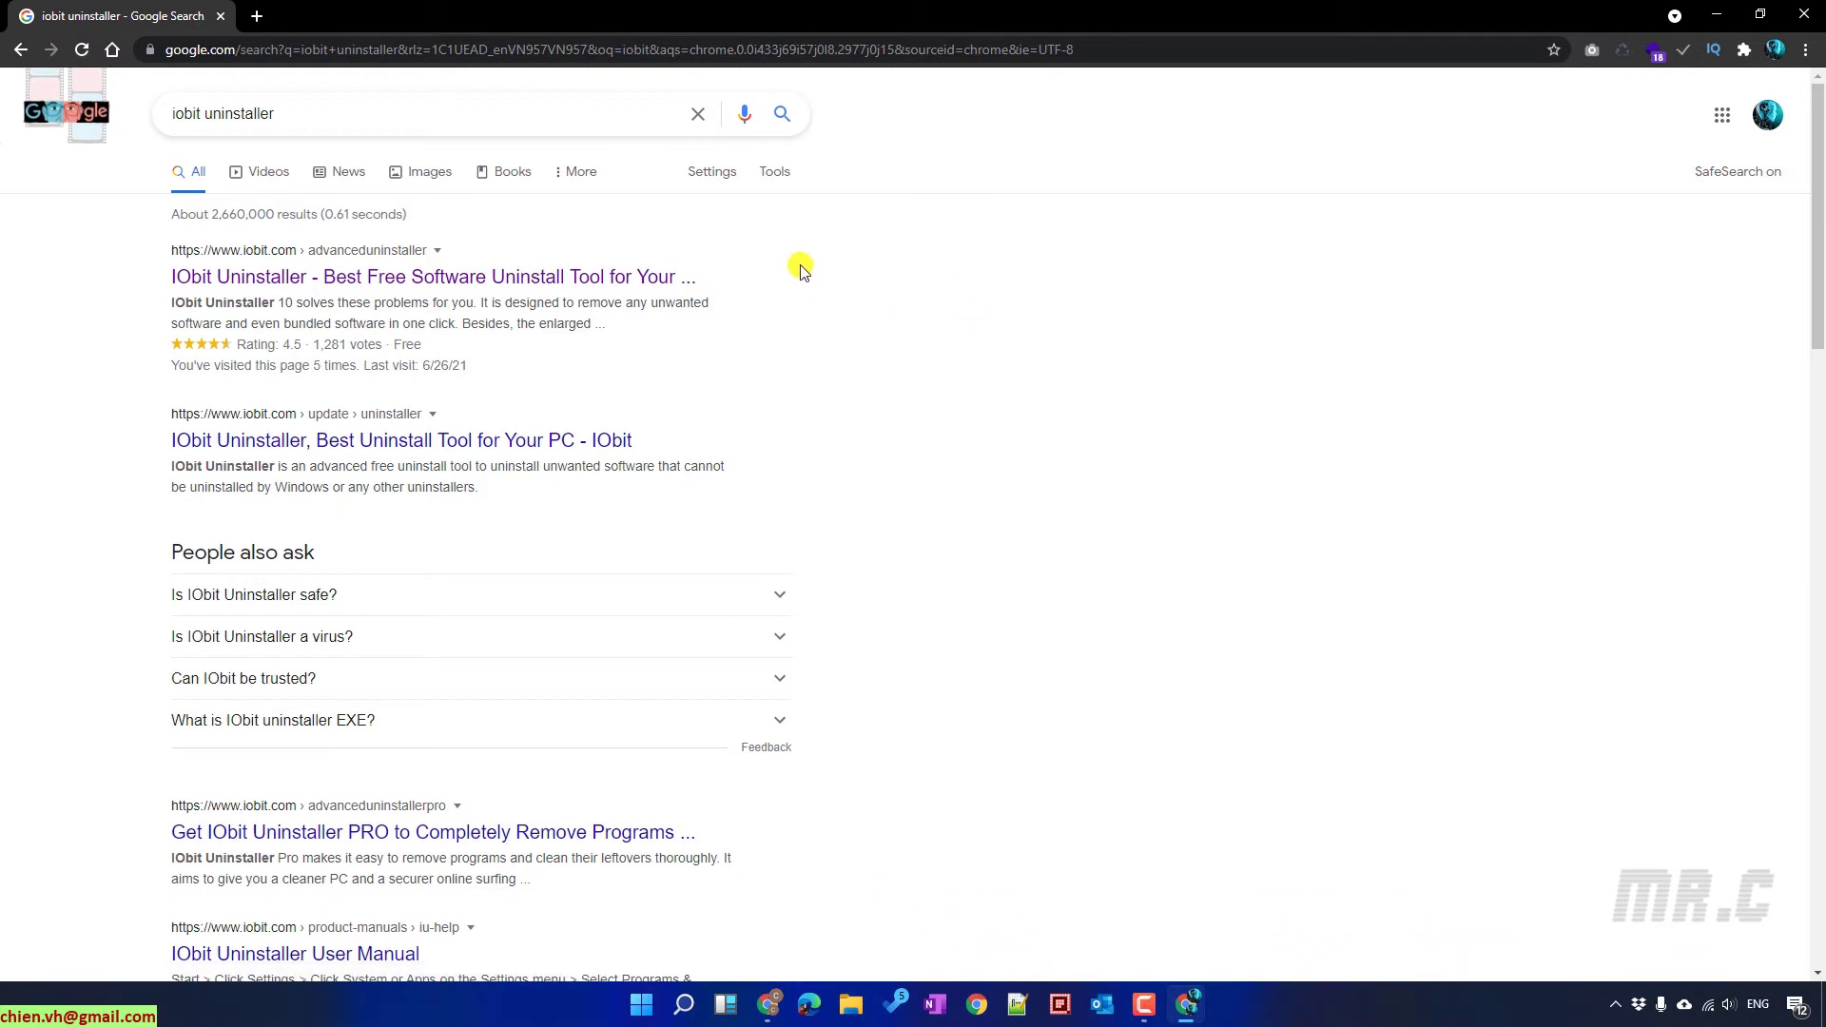
pyautogui.click(571, 277)
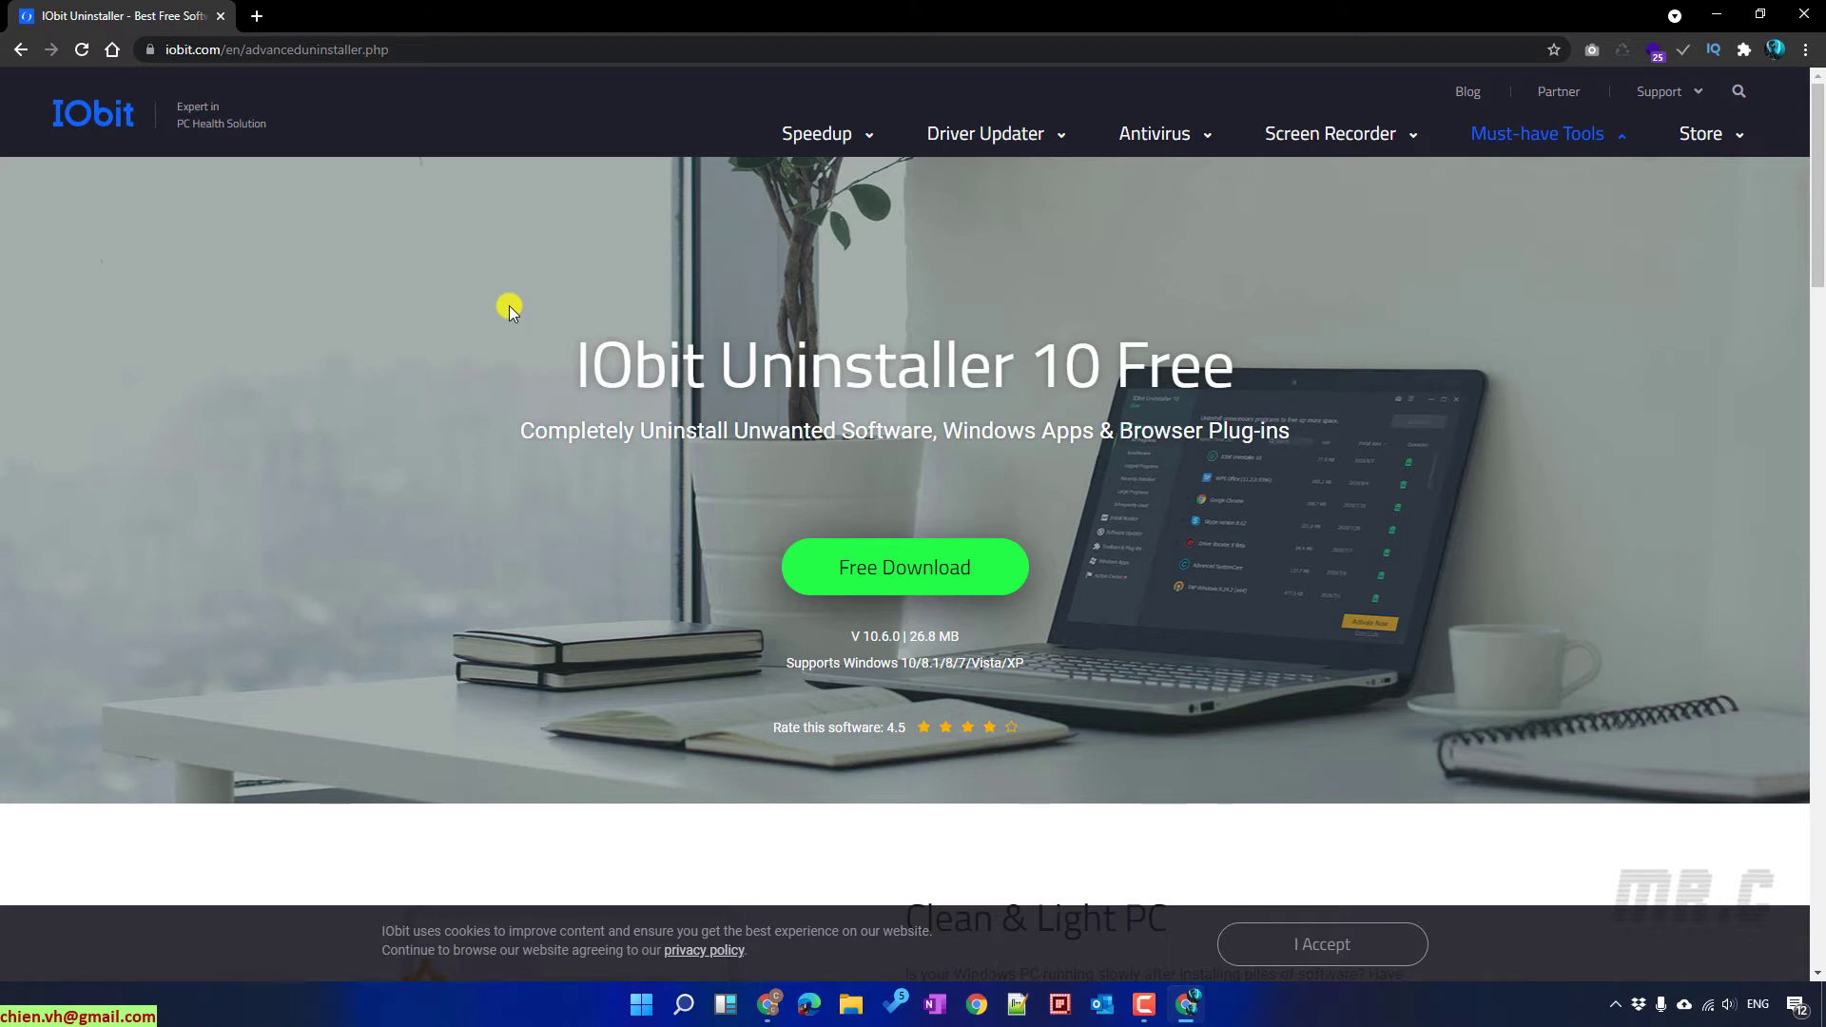
# Step: Download iobituninstaller.exe from the CNET page and keep it despite the safety warning
pyautogui.click(994, 574)
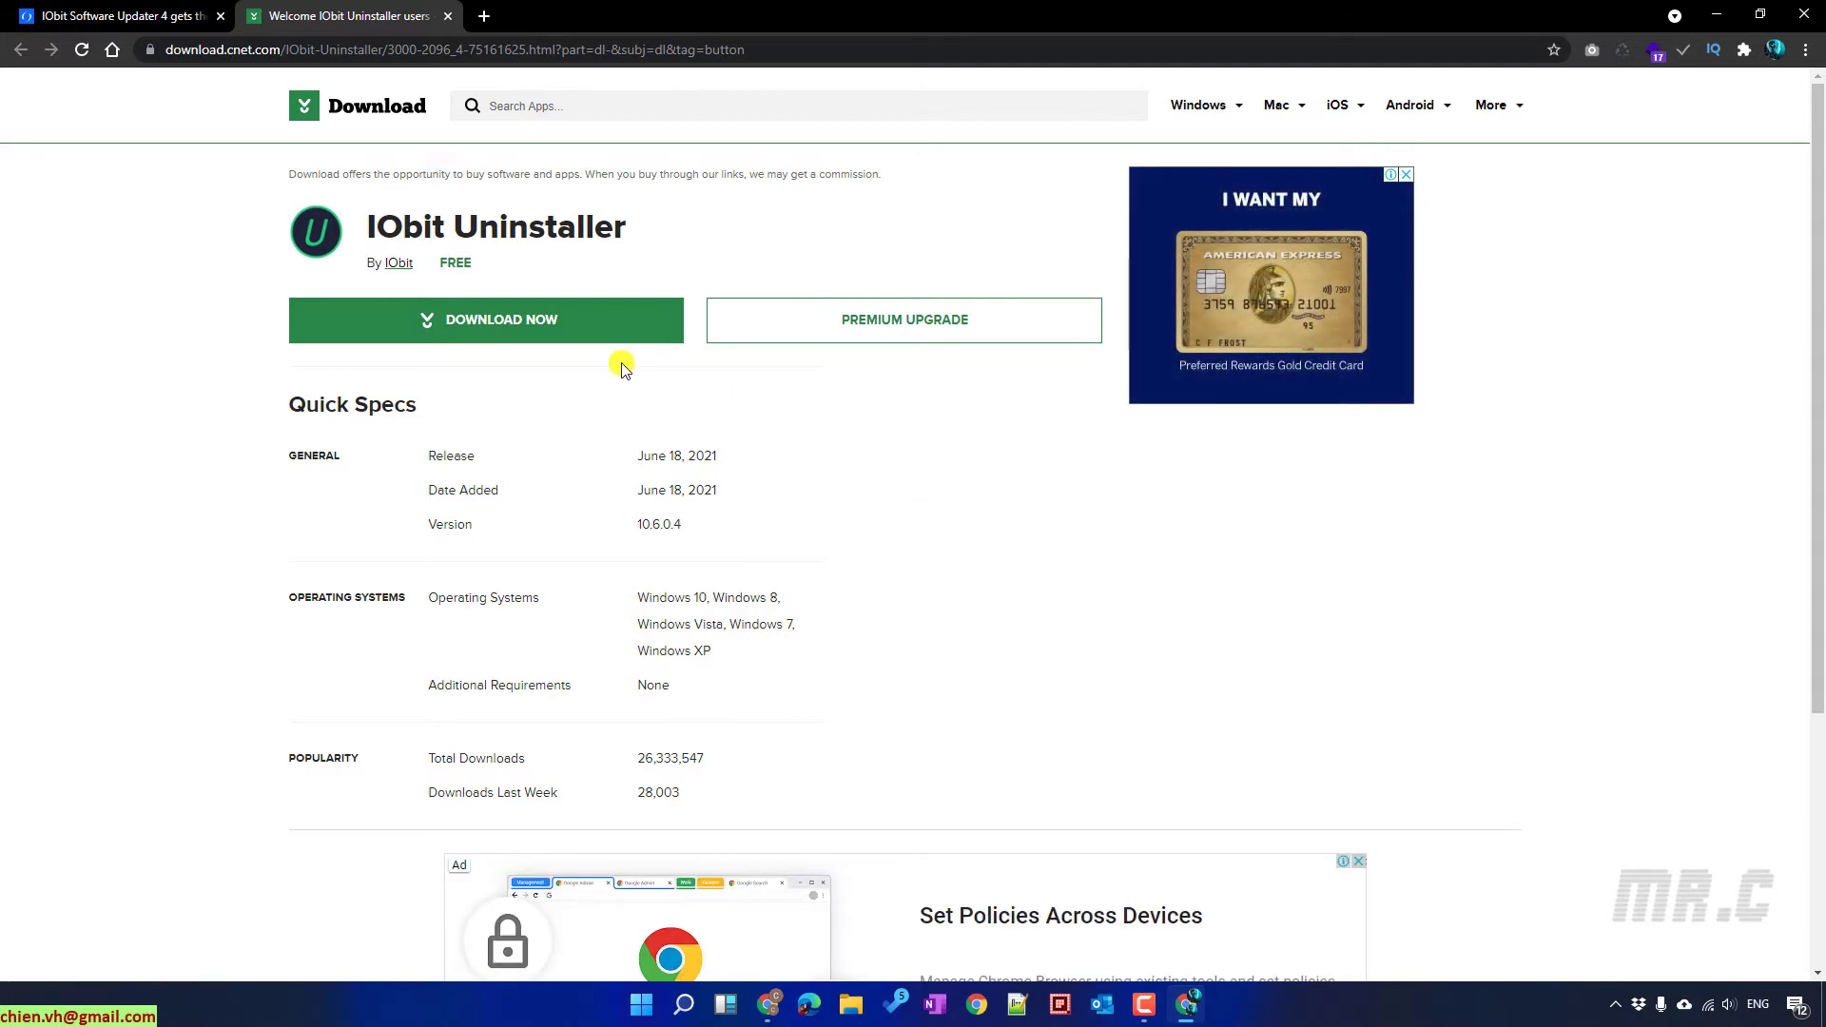
pyautogui.click(549, 333)
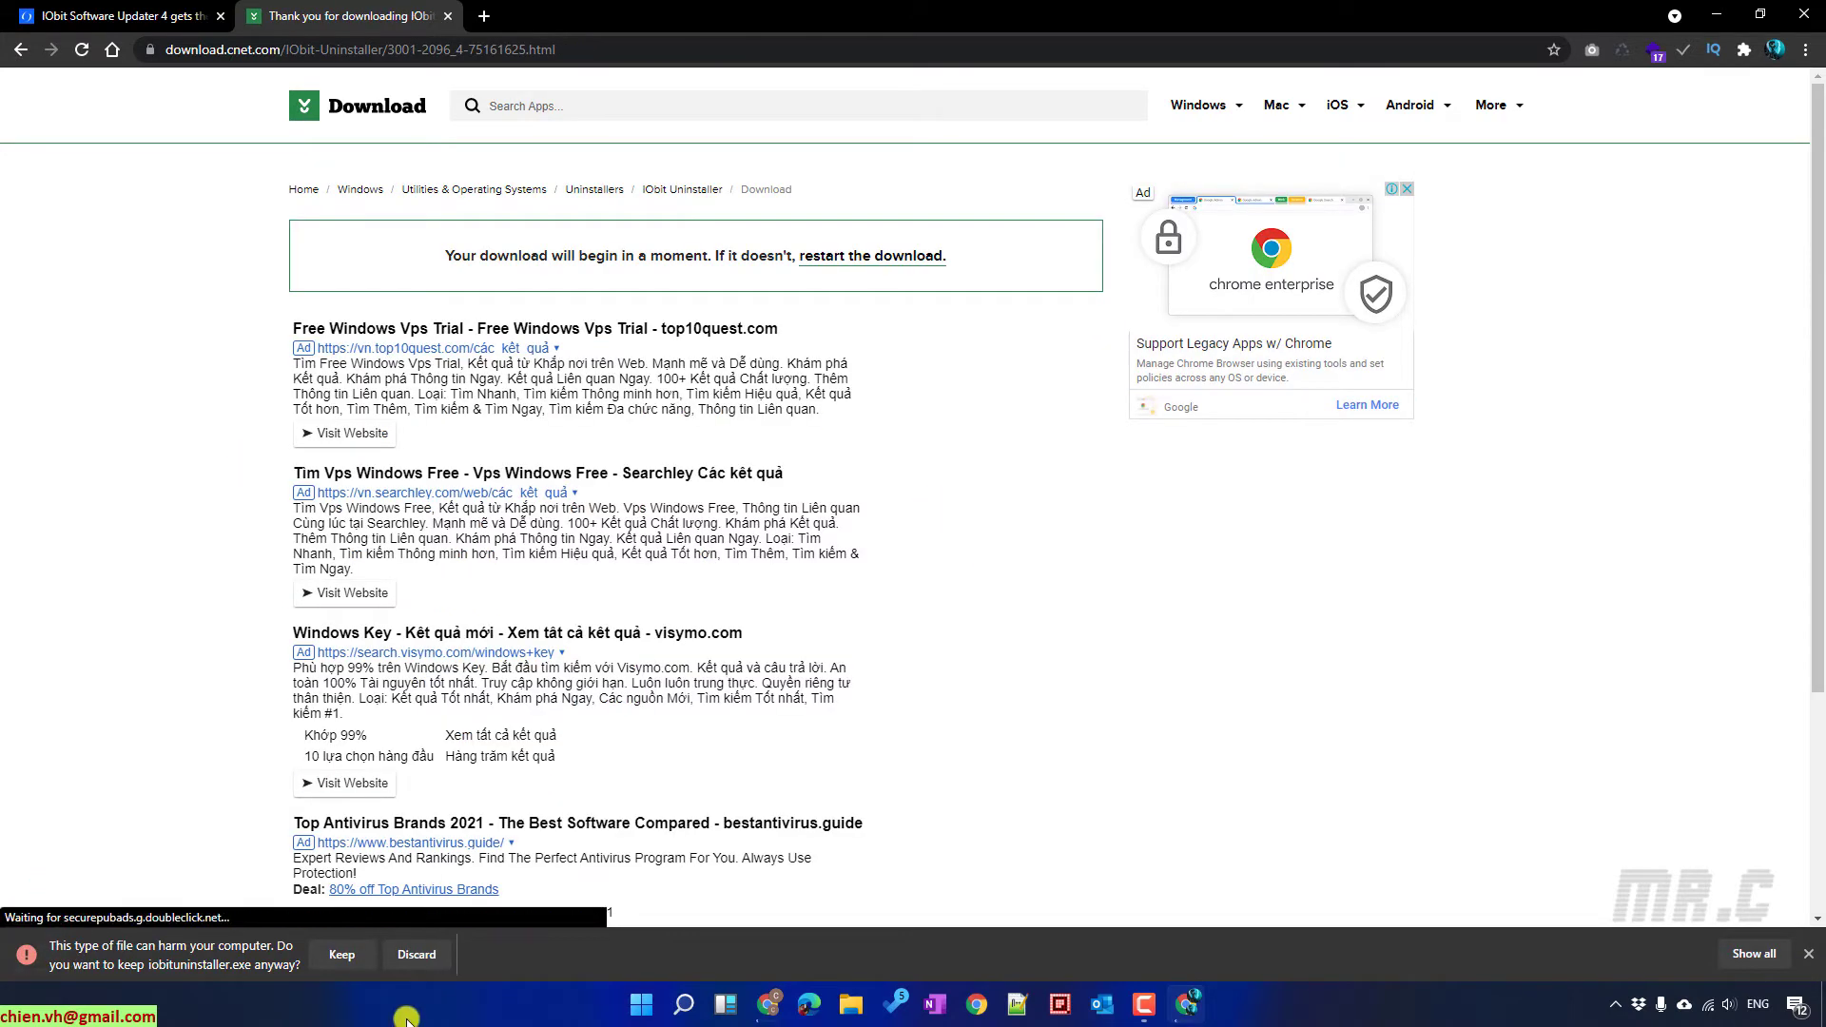
pyautogui.click(344, 959)
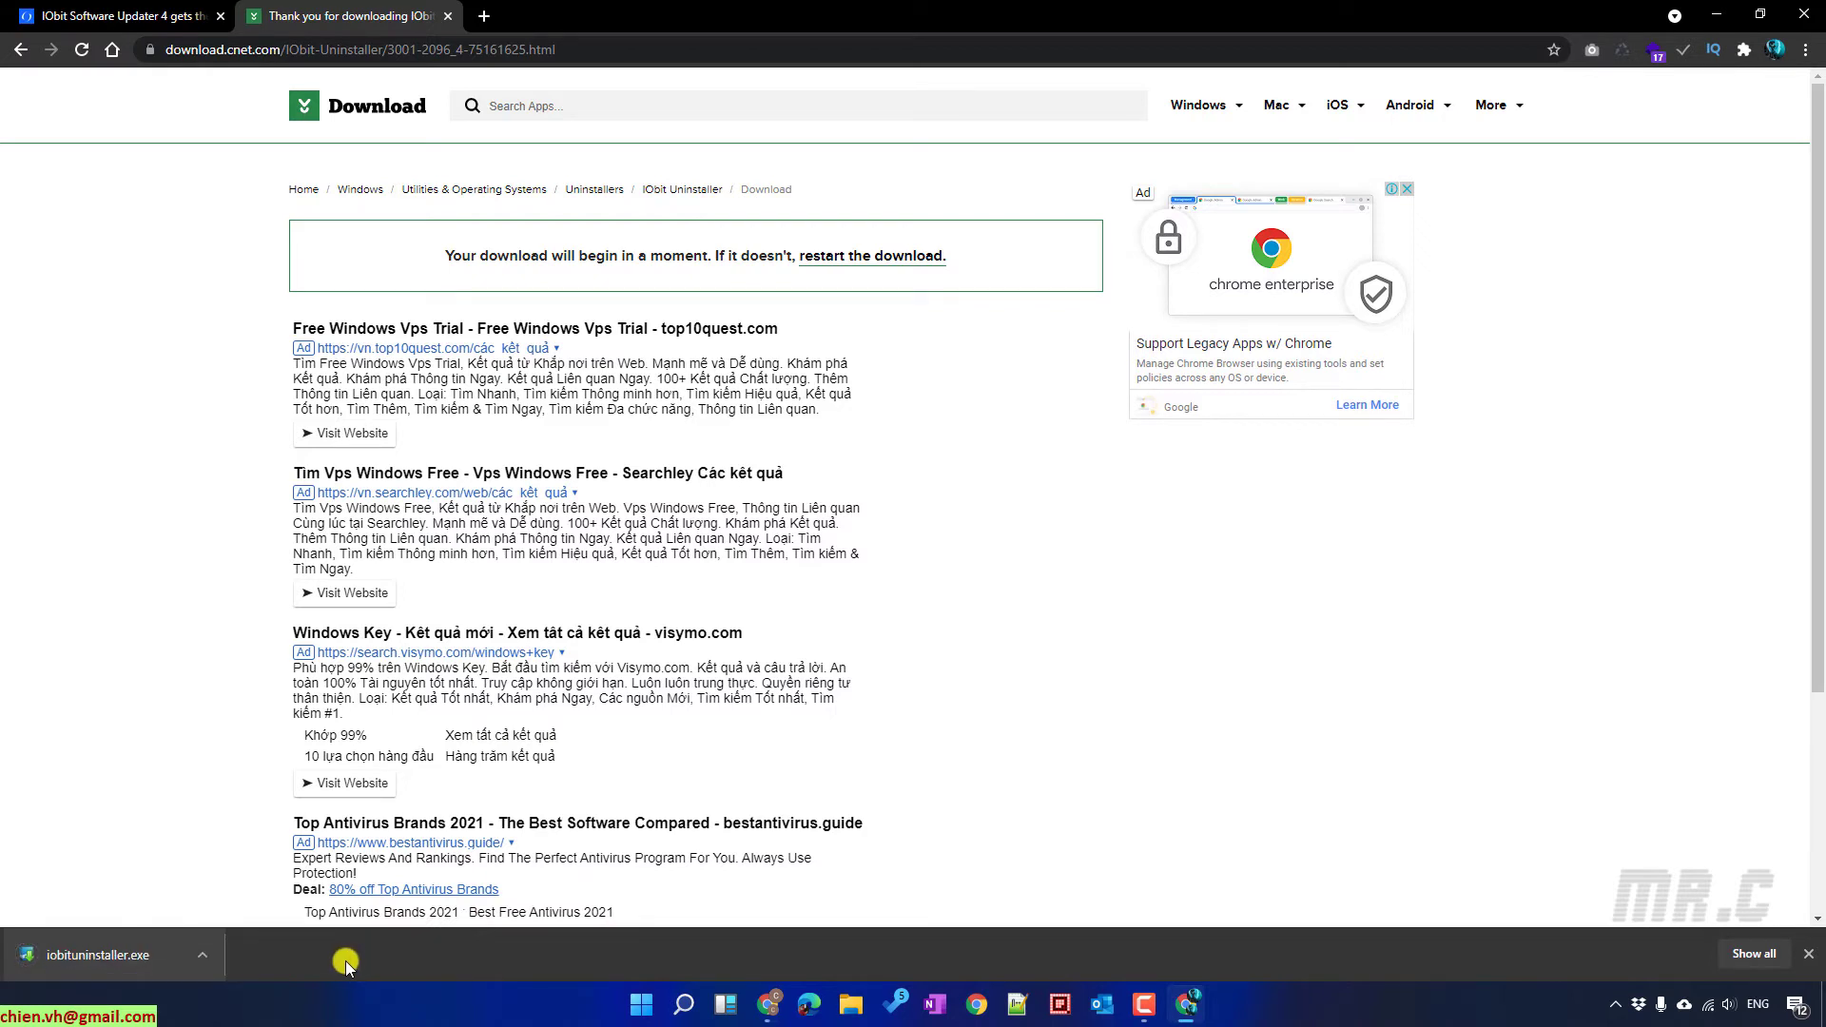
# Step: Launch the downloaded iobituninstaller.exe, allow it to run, and start the installation
pyautogui.click(129, 961)
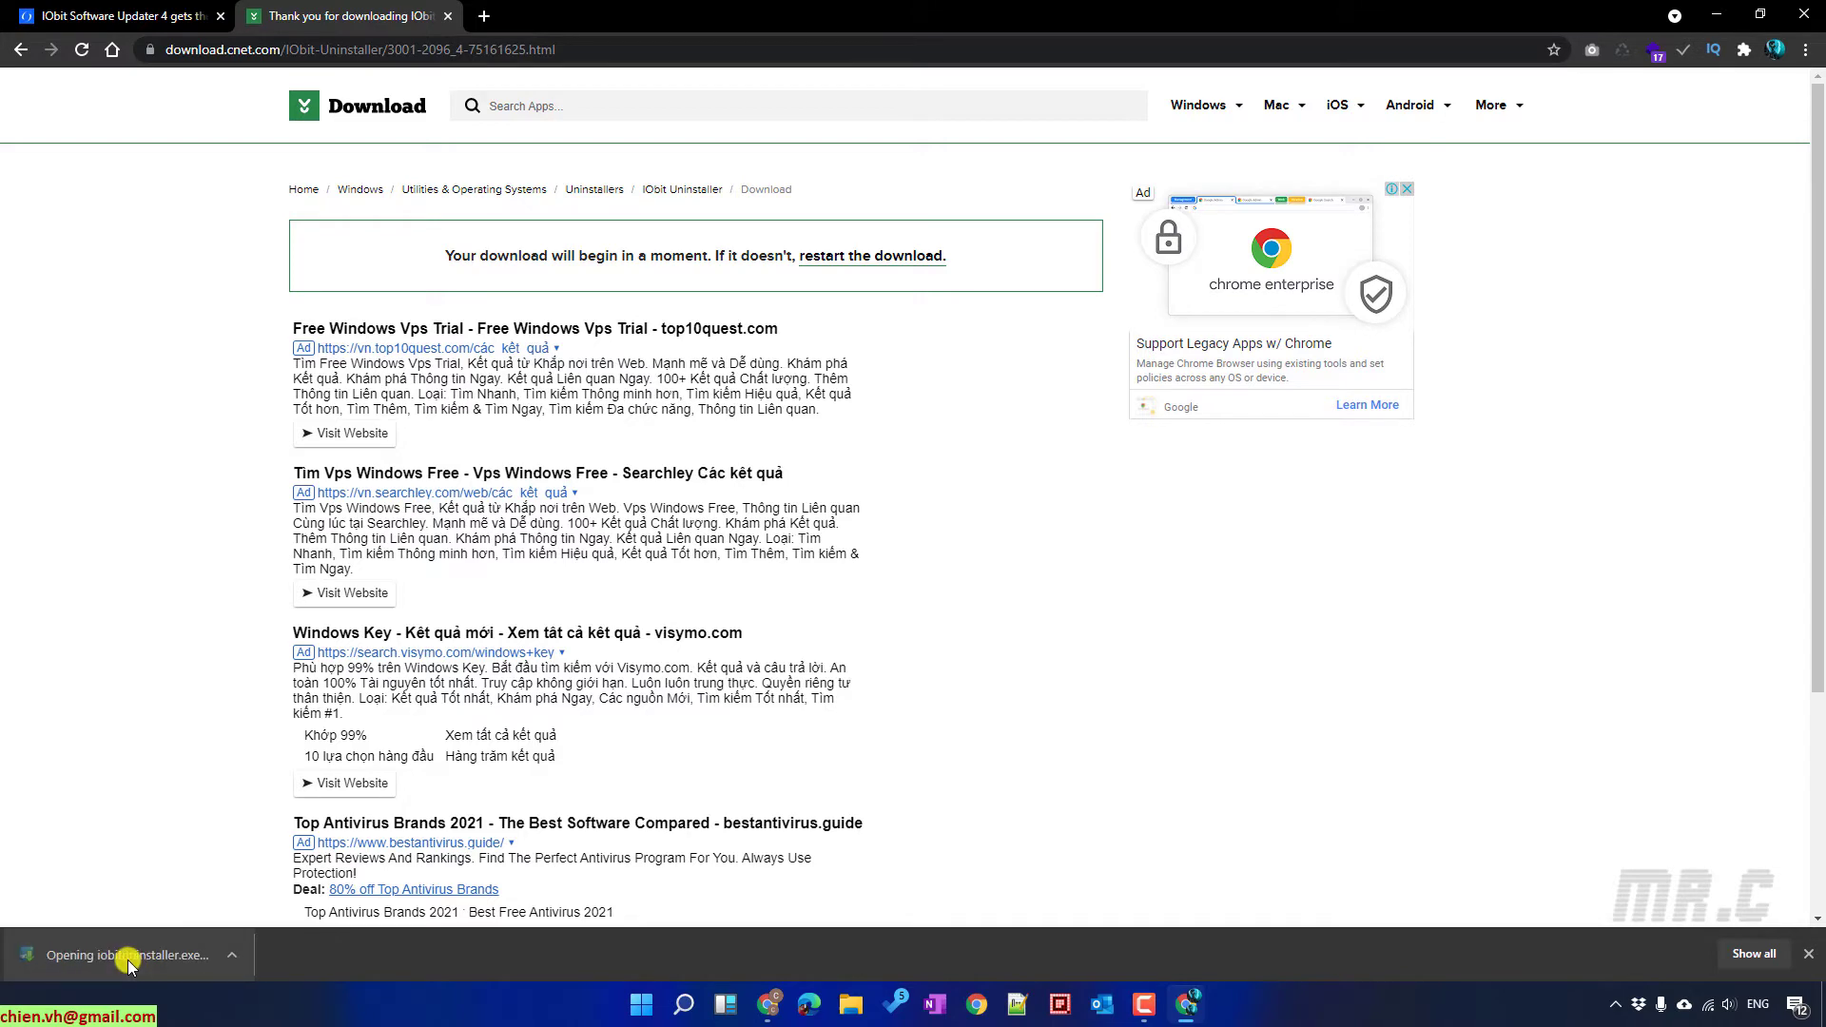
pyautogui.click(1716, 16)
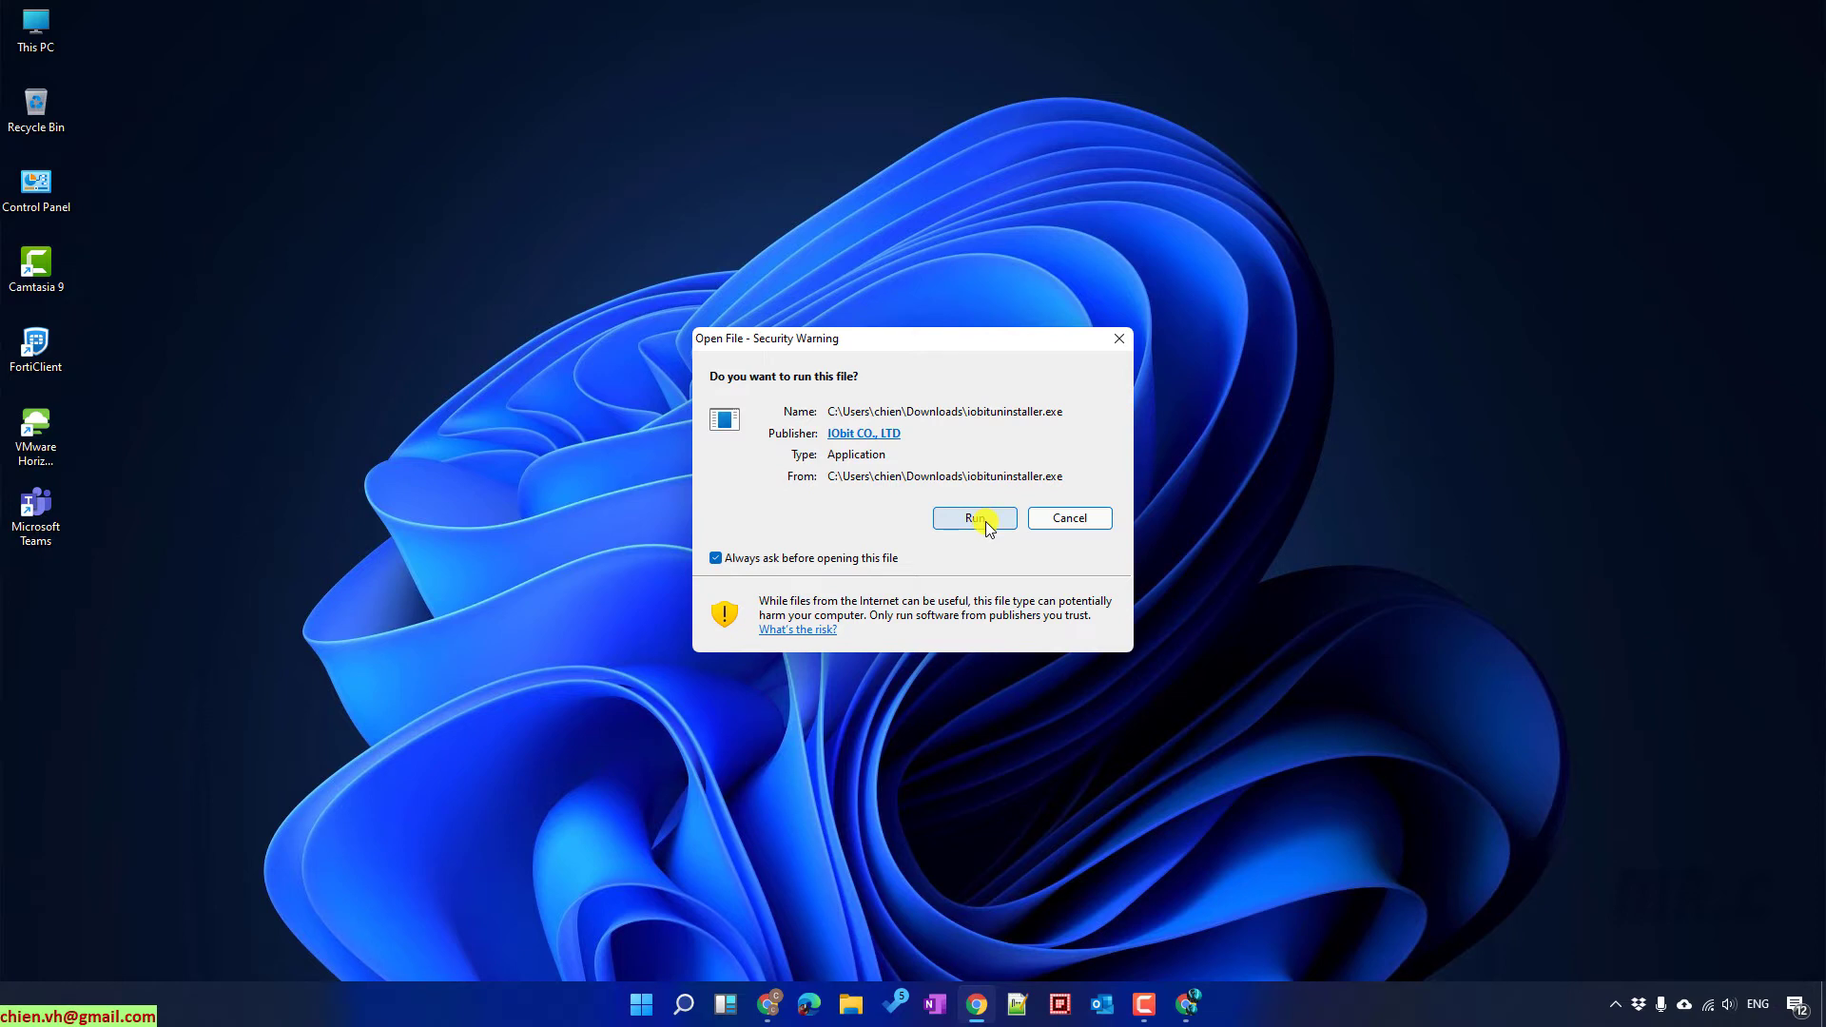
pyautogui.click(976, 518)
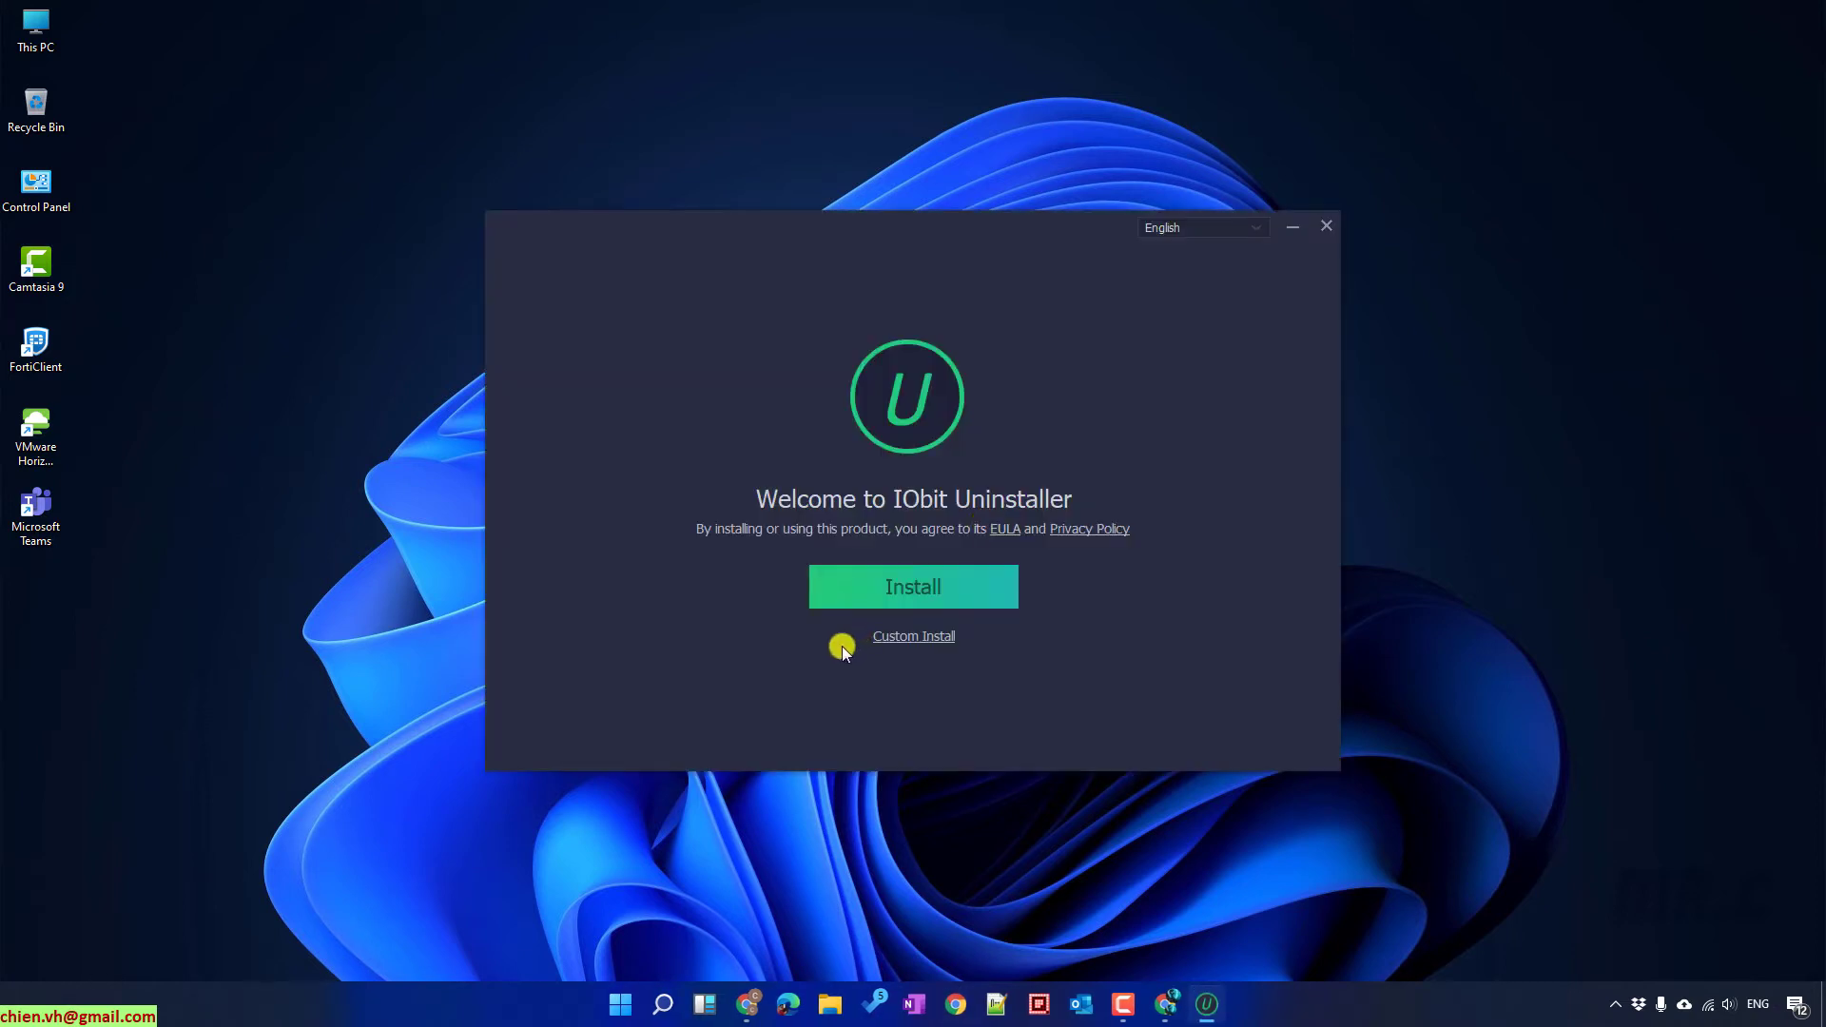
pyautogui.click(911, 585)
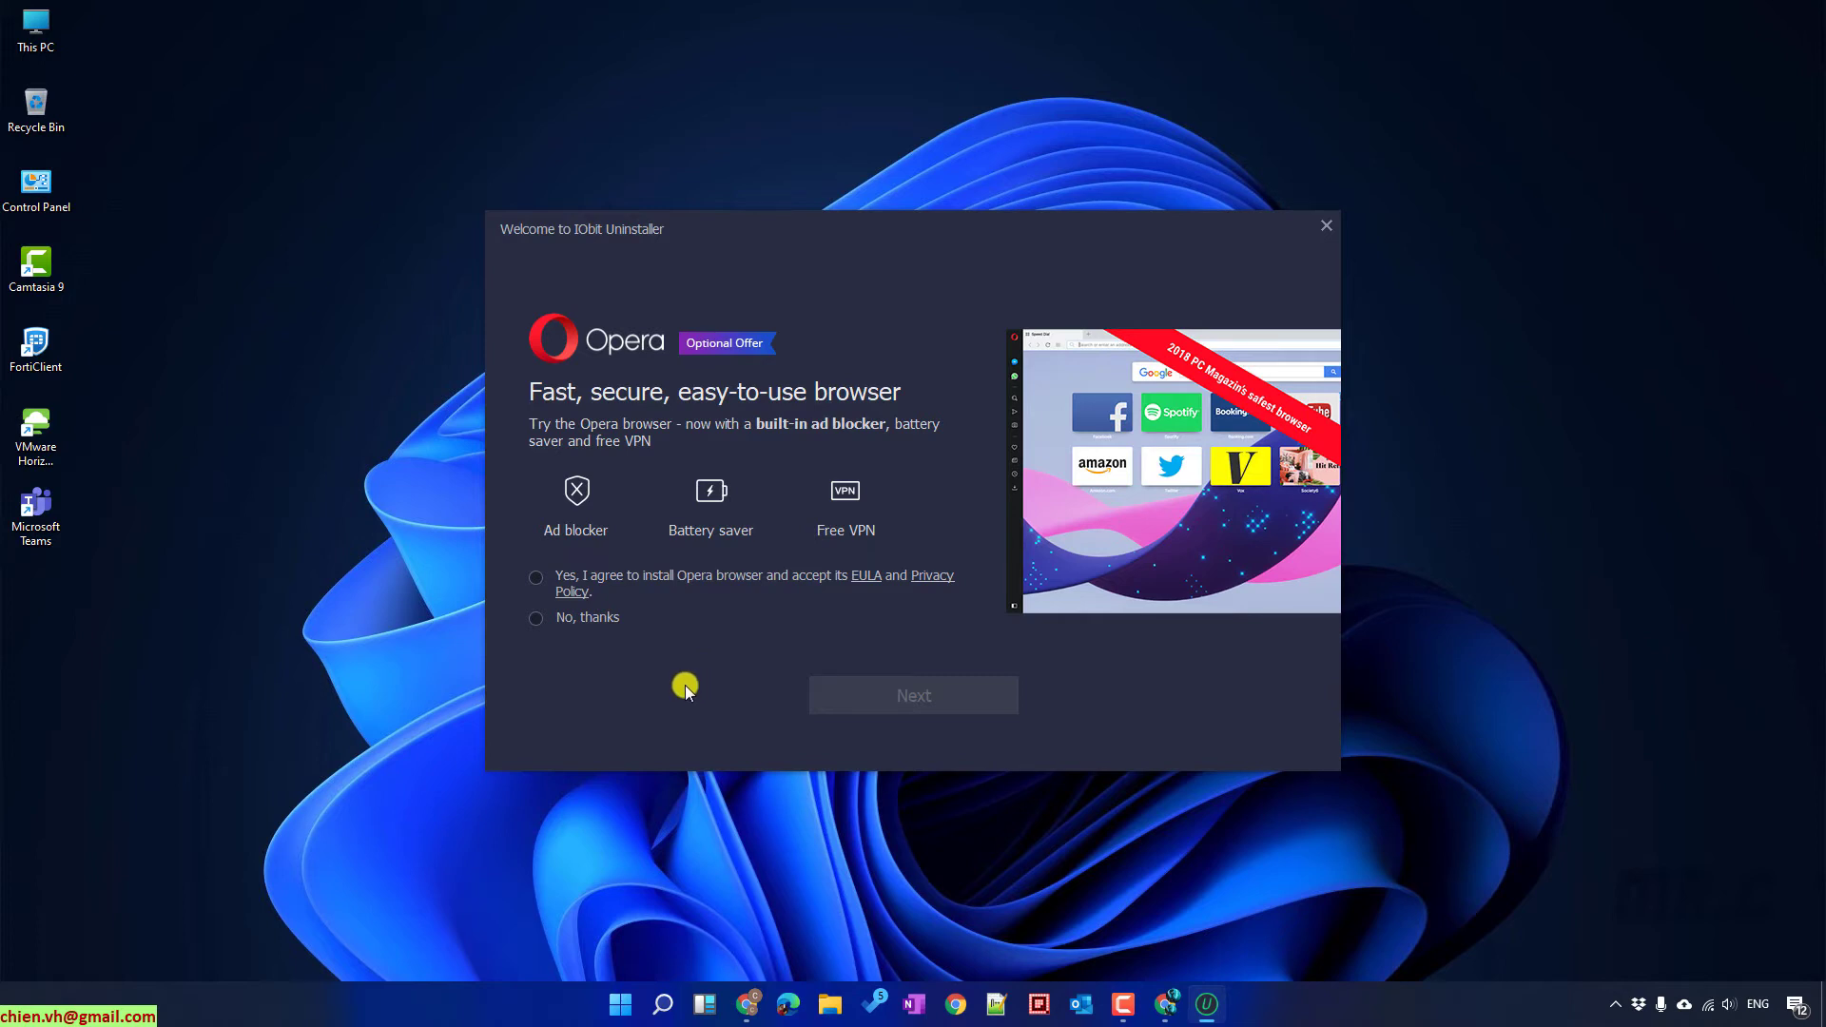
# Step: Decline the Opera offer and the newsletter, then finish installing IObit Uninstaller
pyautogui.click(537, 618)
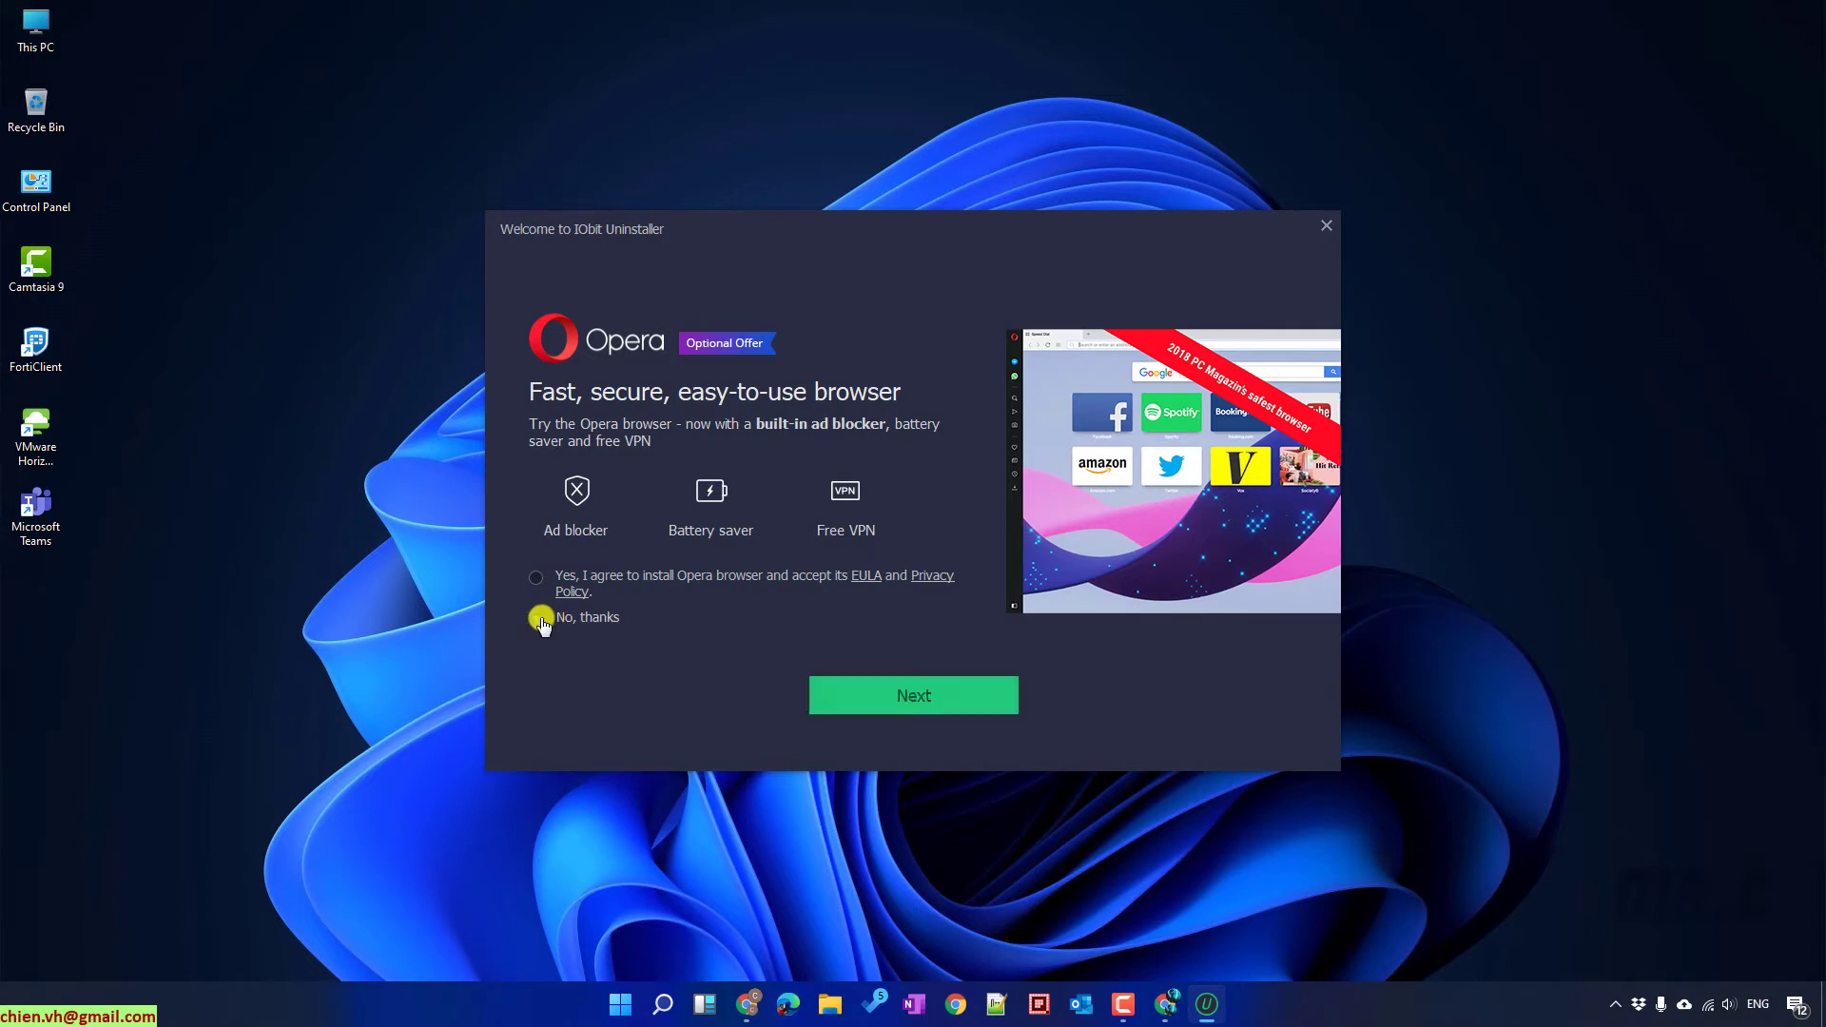
pyautogui.click(913, 703)
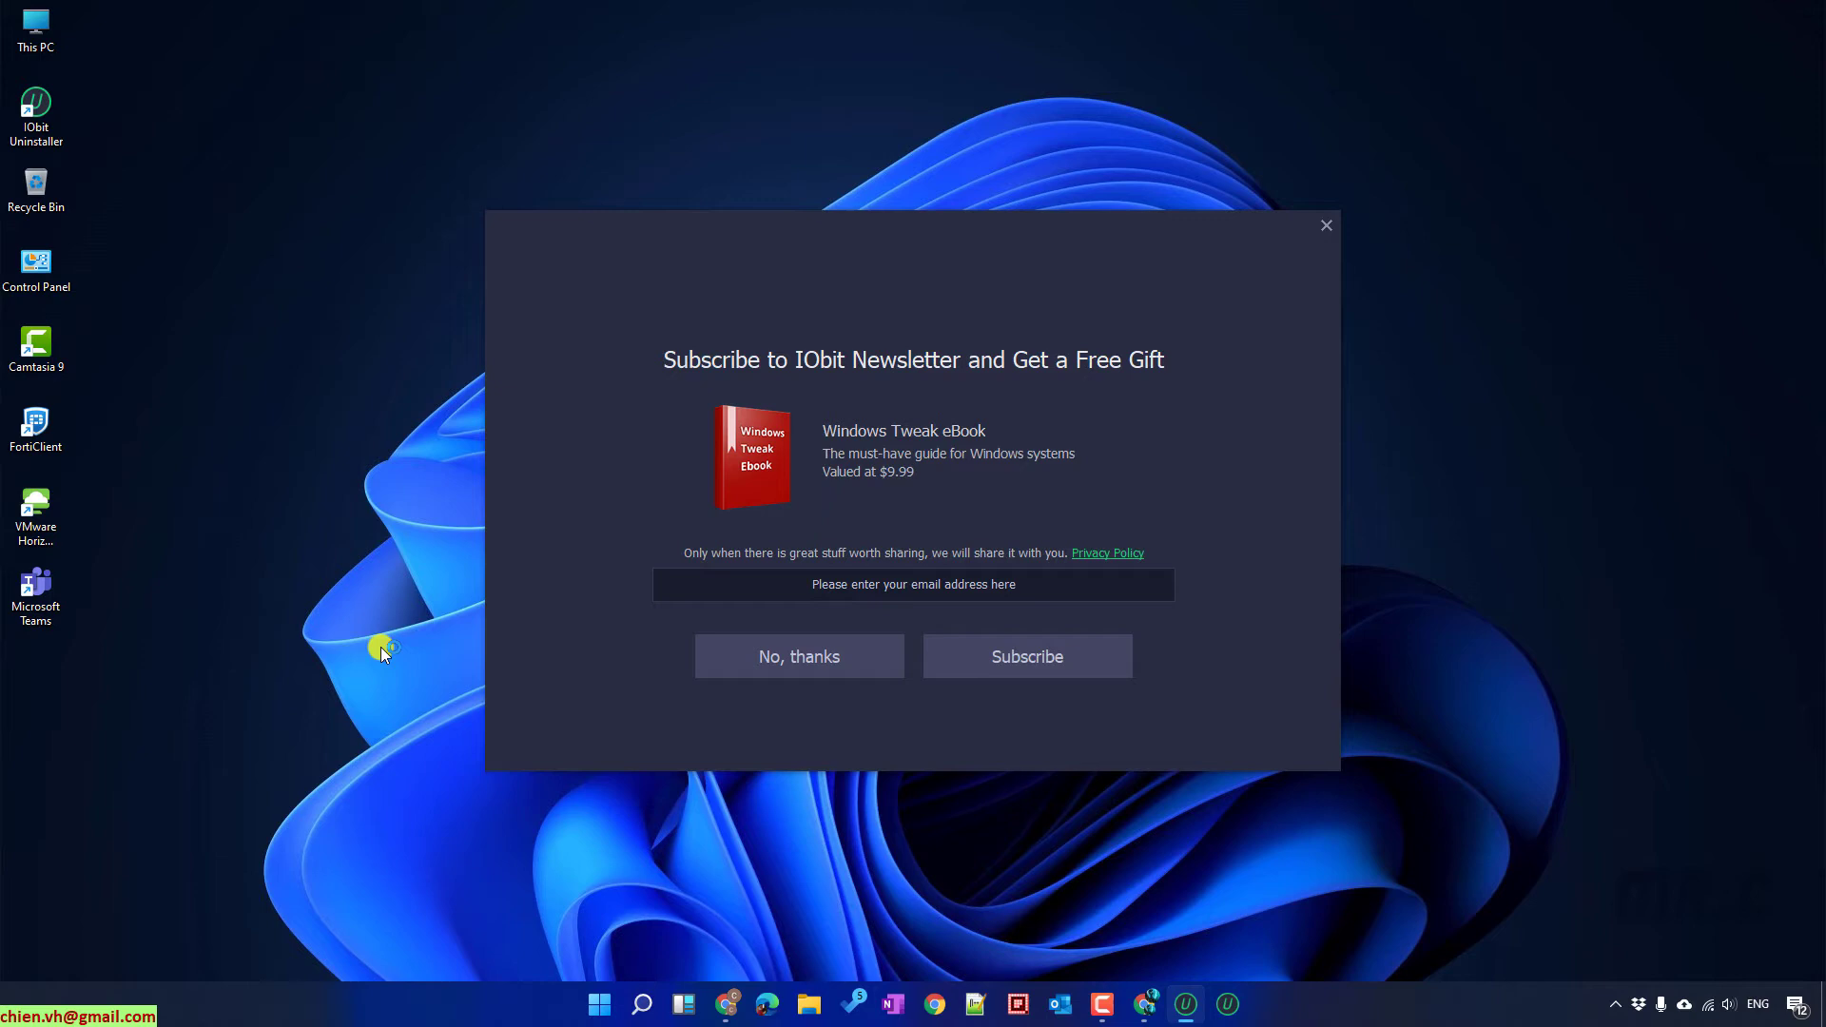
pyautogui.click(799, 656)
pyautogui.click(906, 611)
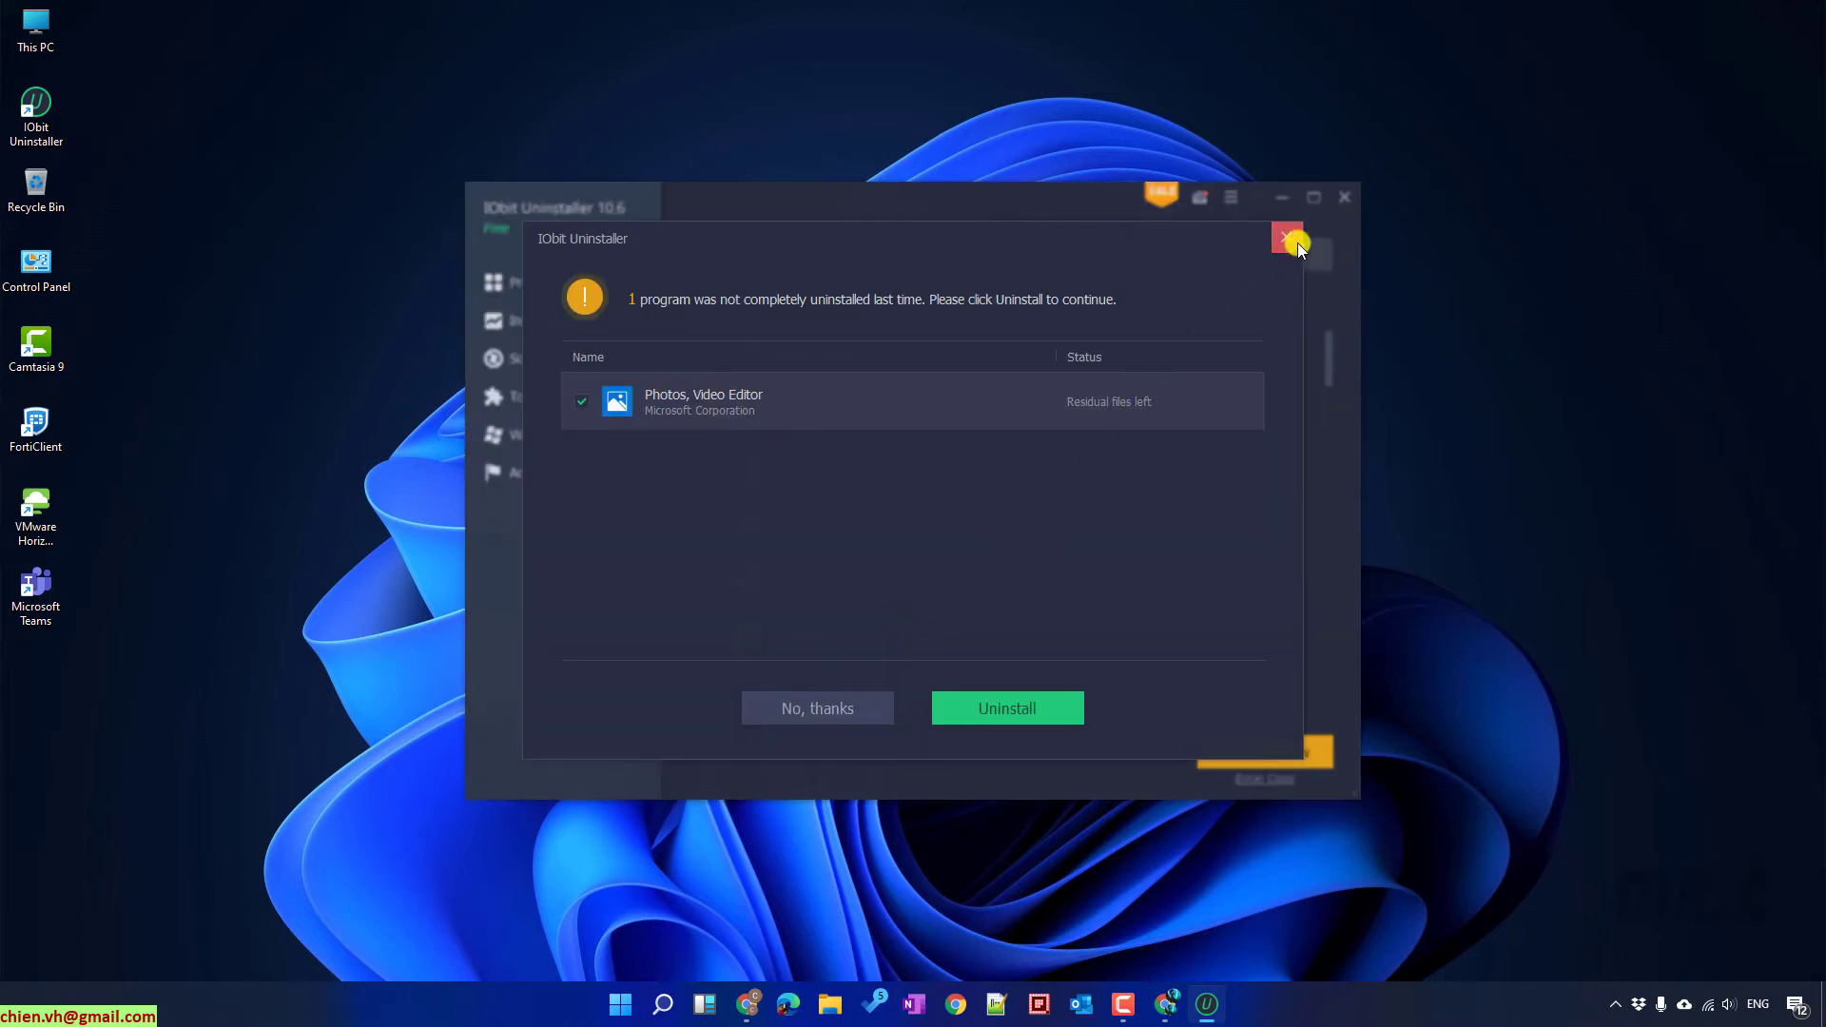
# Step: Dismiss the Photos, Video Editor leftover prompt and move the window up and left
pyautogui.click(1298, 242)
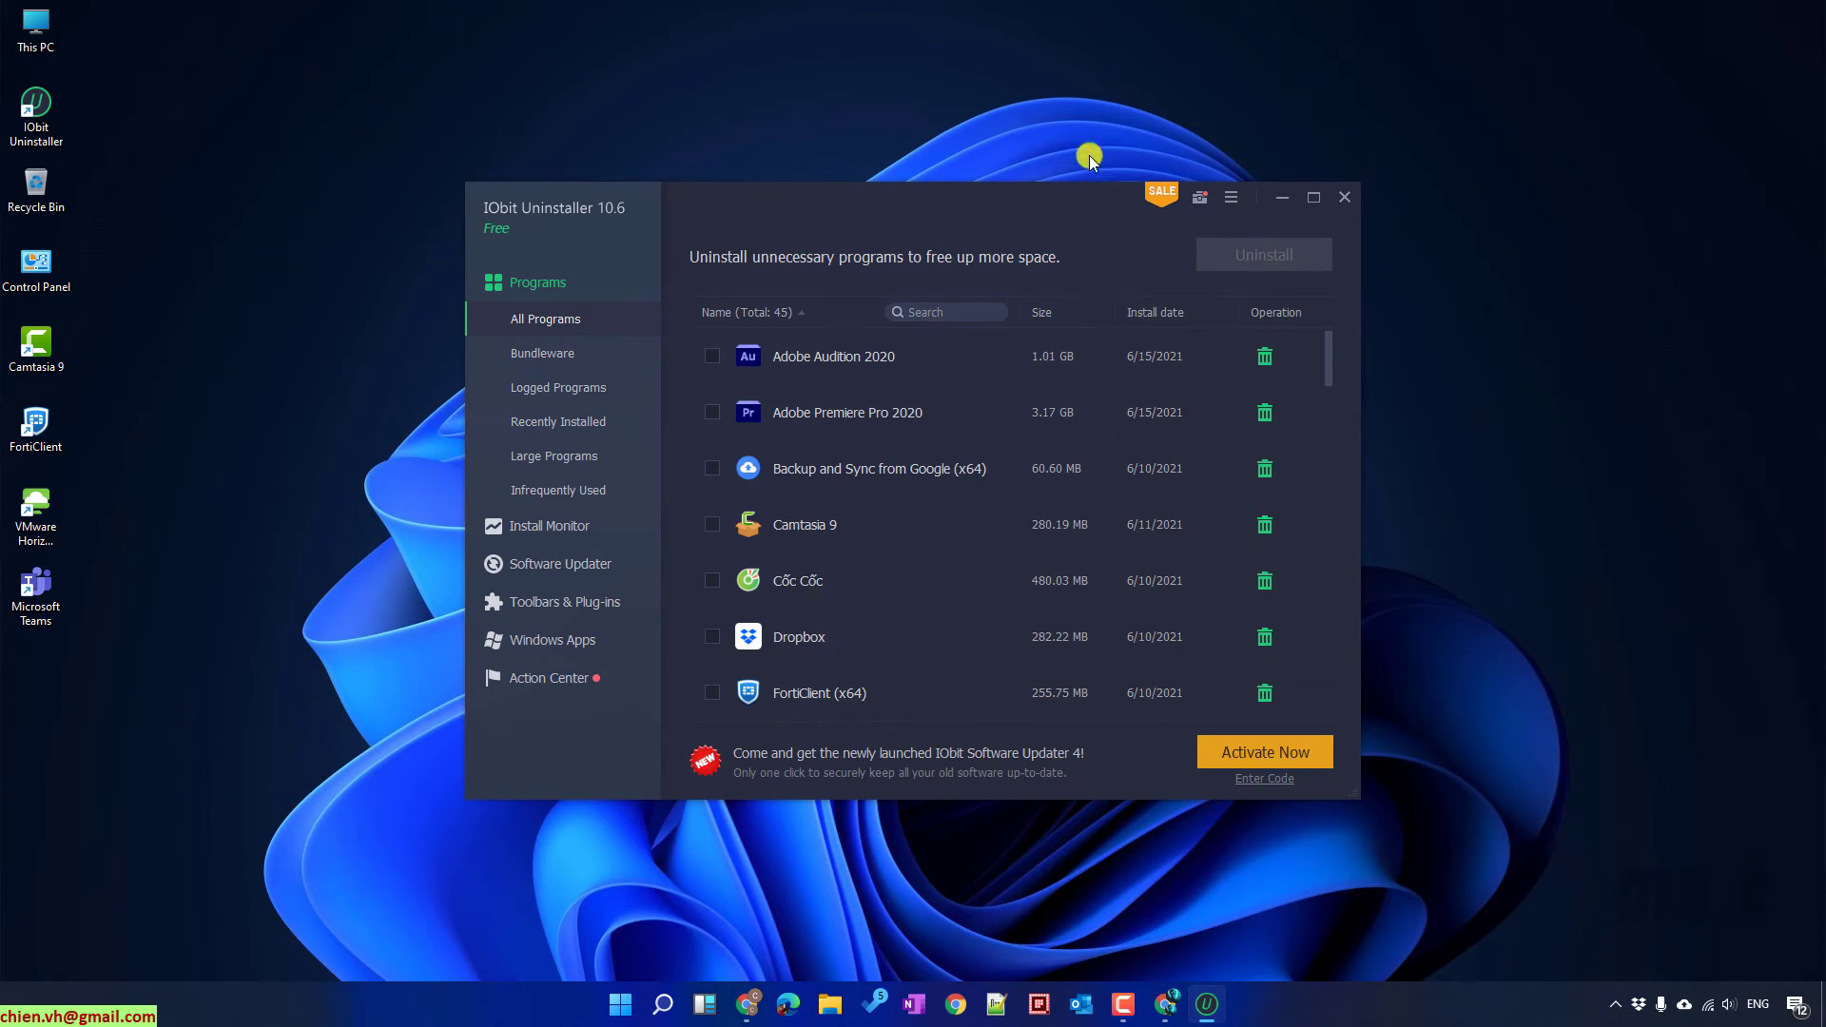
pyautogui.moveTo(1036, 182); pyautogui.dragTo(1014, 112)
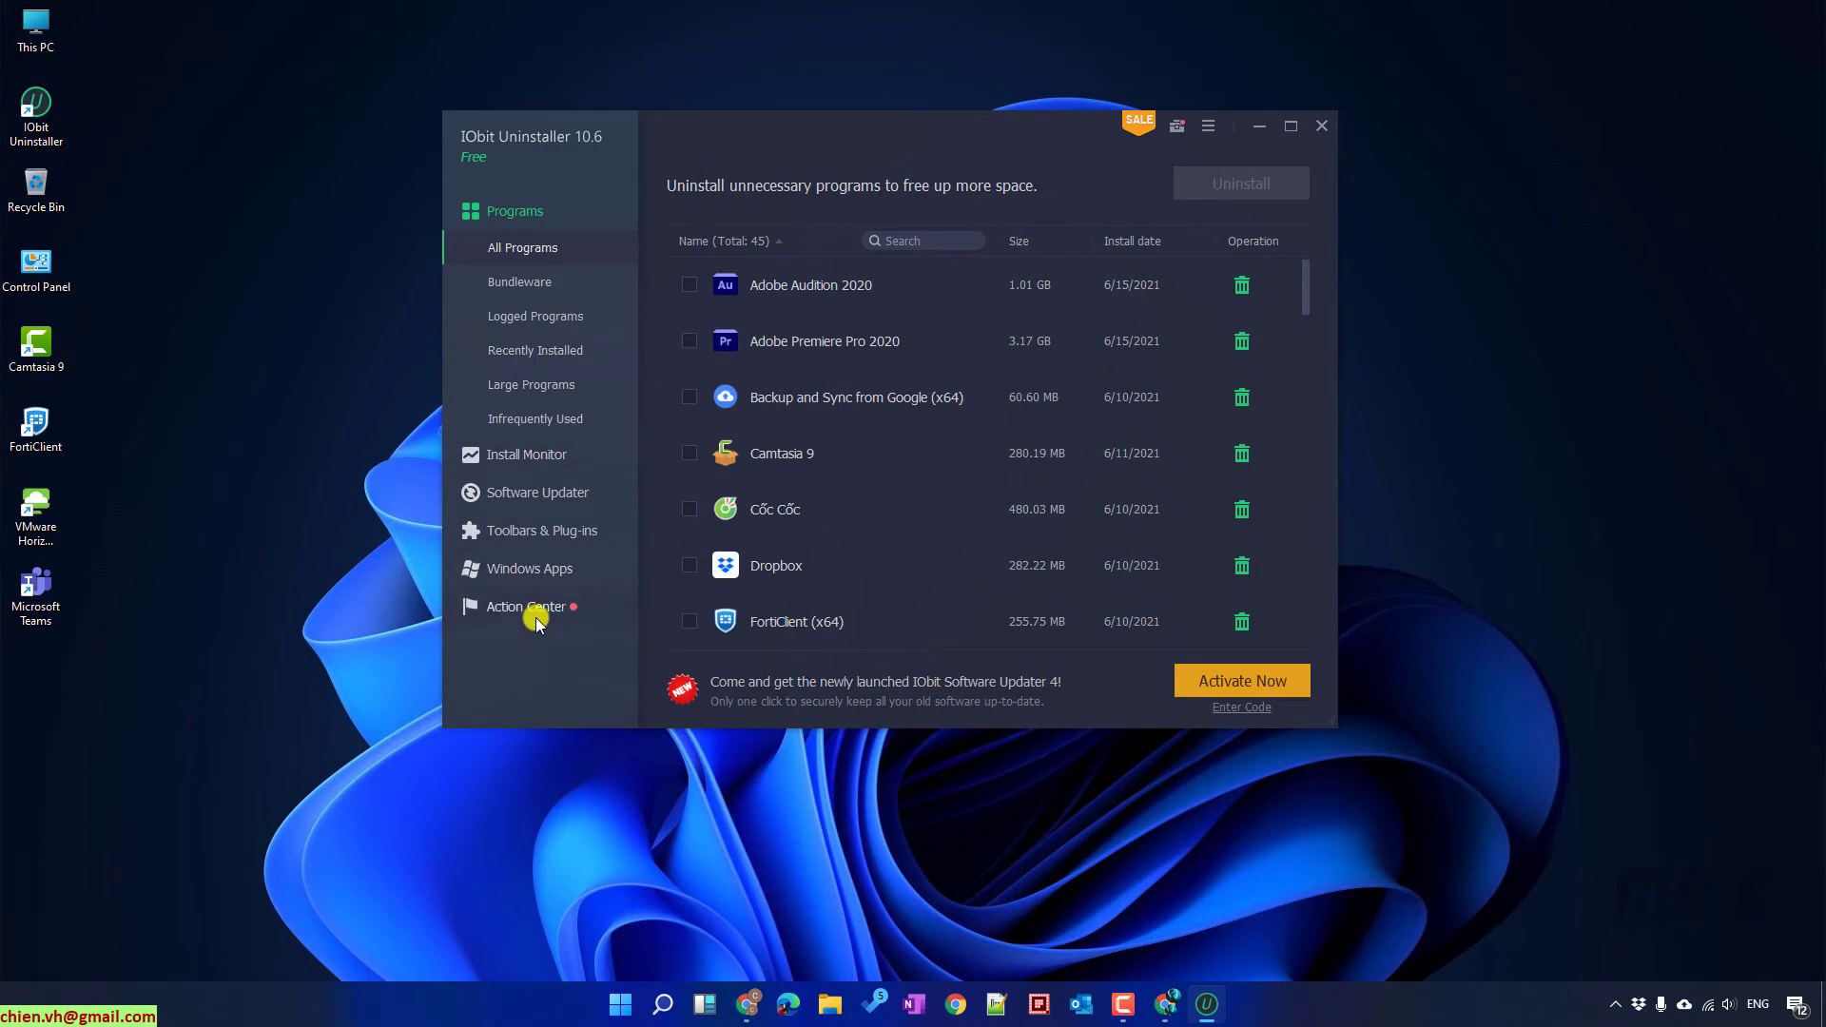
# Step: Expand the Windows Apps (21) group and maximize the IObit Uninstaller window
pyautogui.click(567, 569)
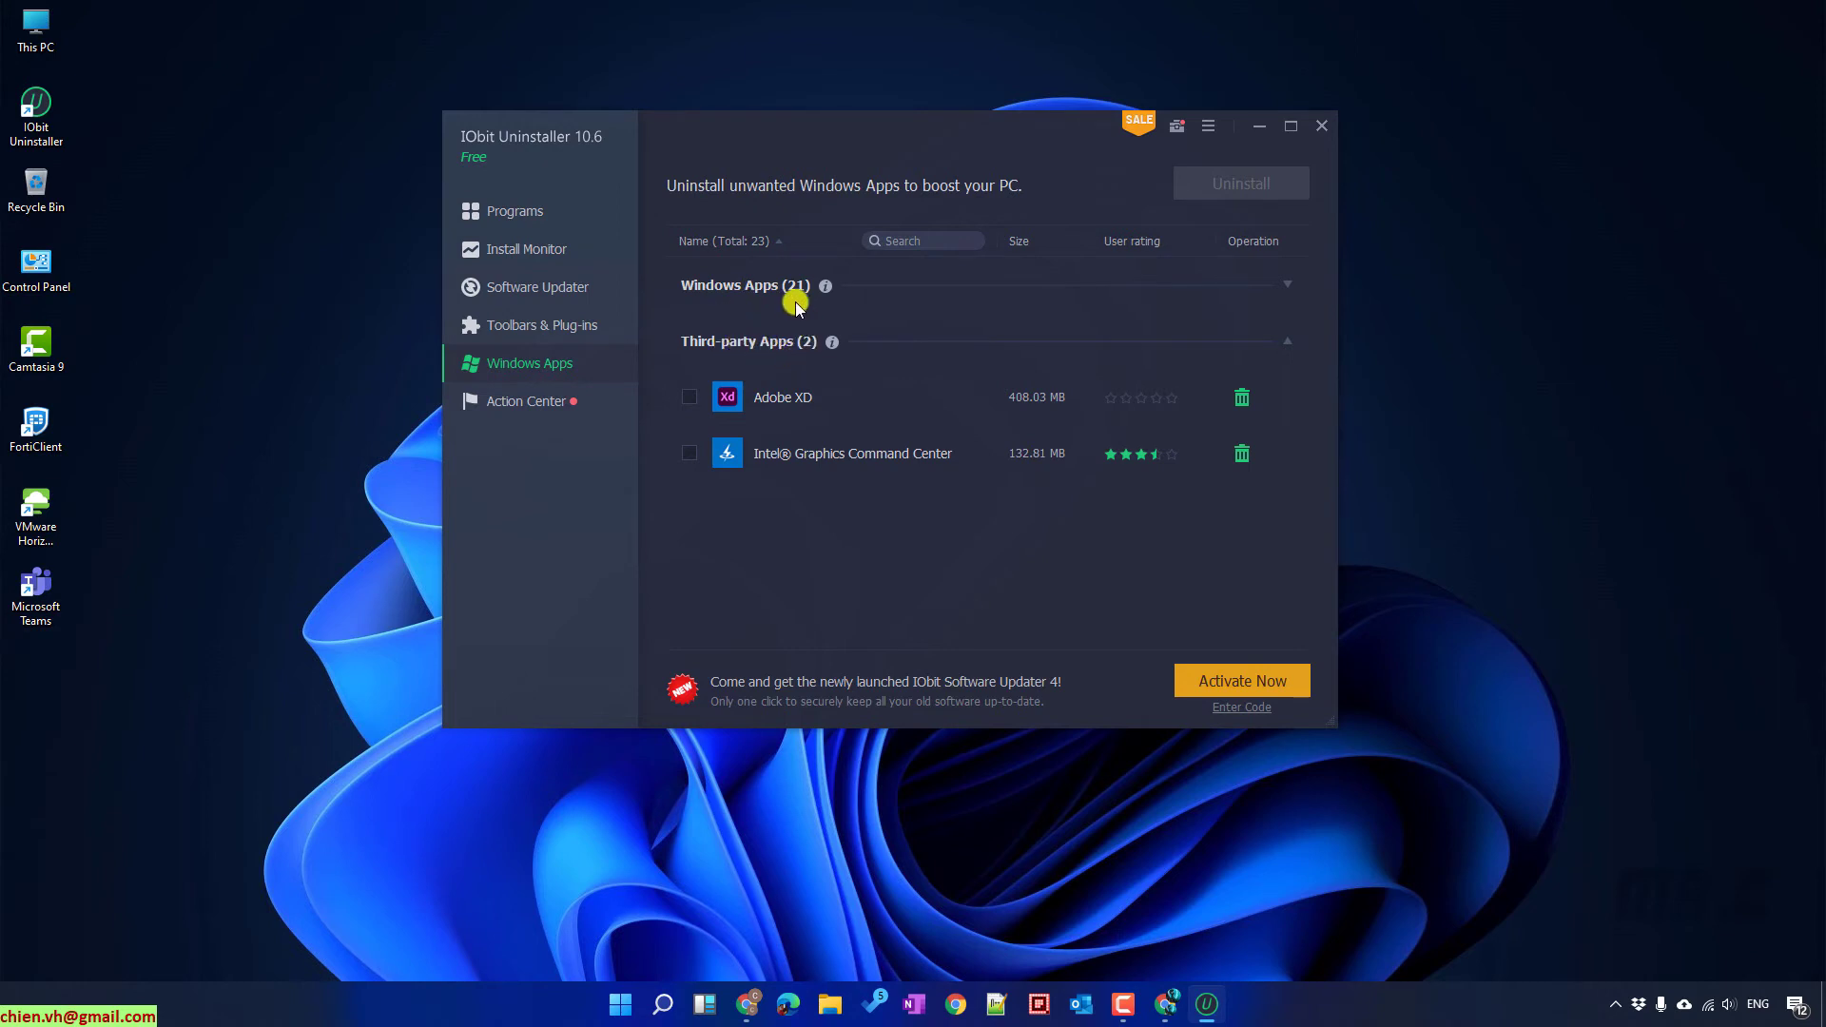
pyautogui.click(759, 286)
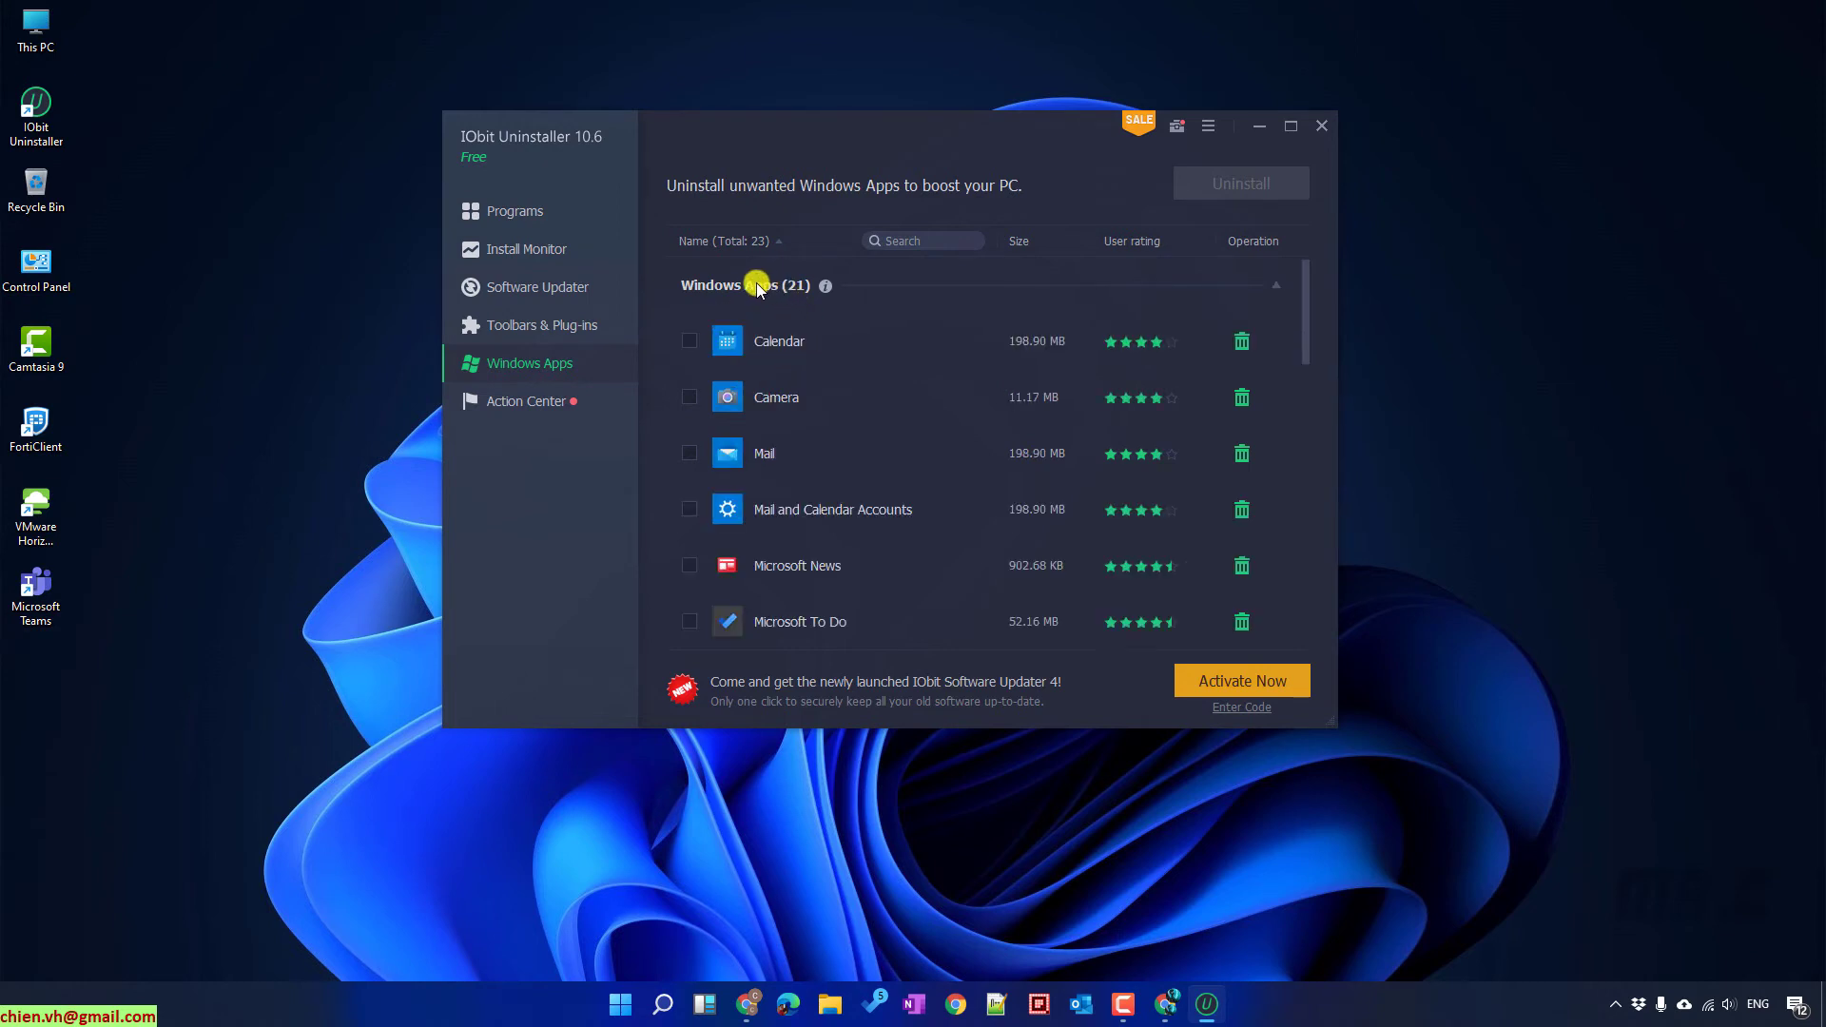
pyautogui.click(1291, 126)
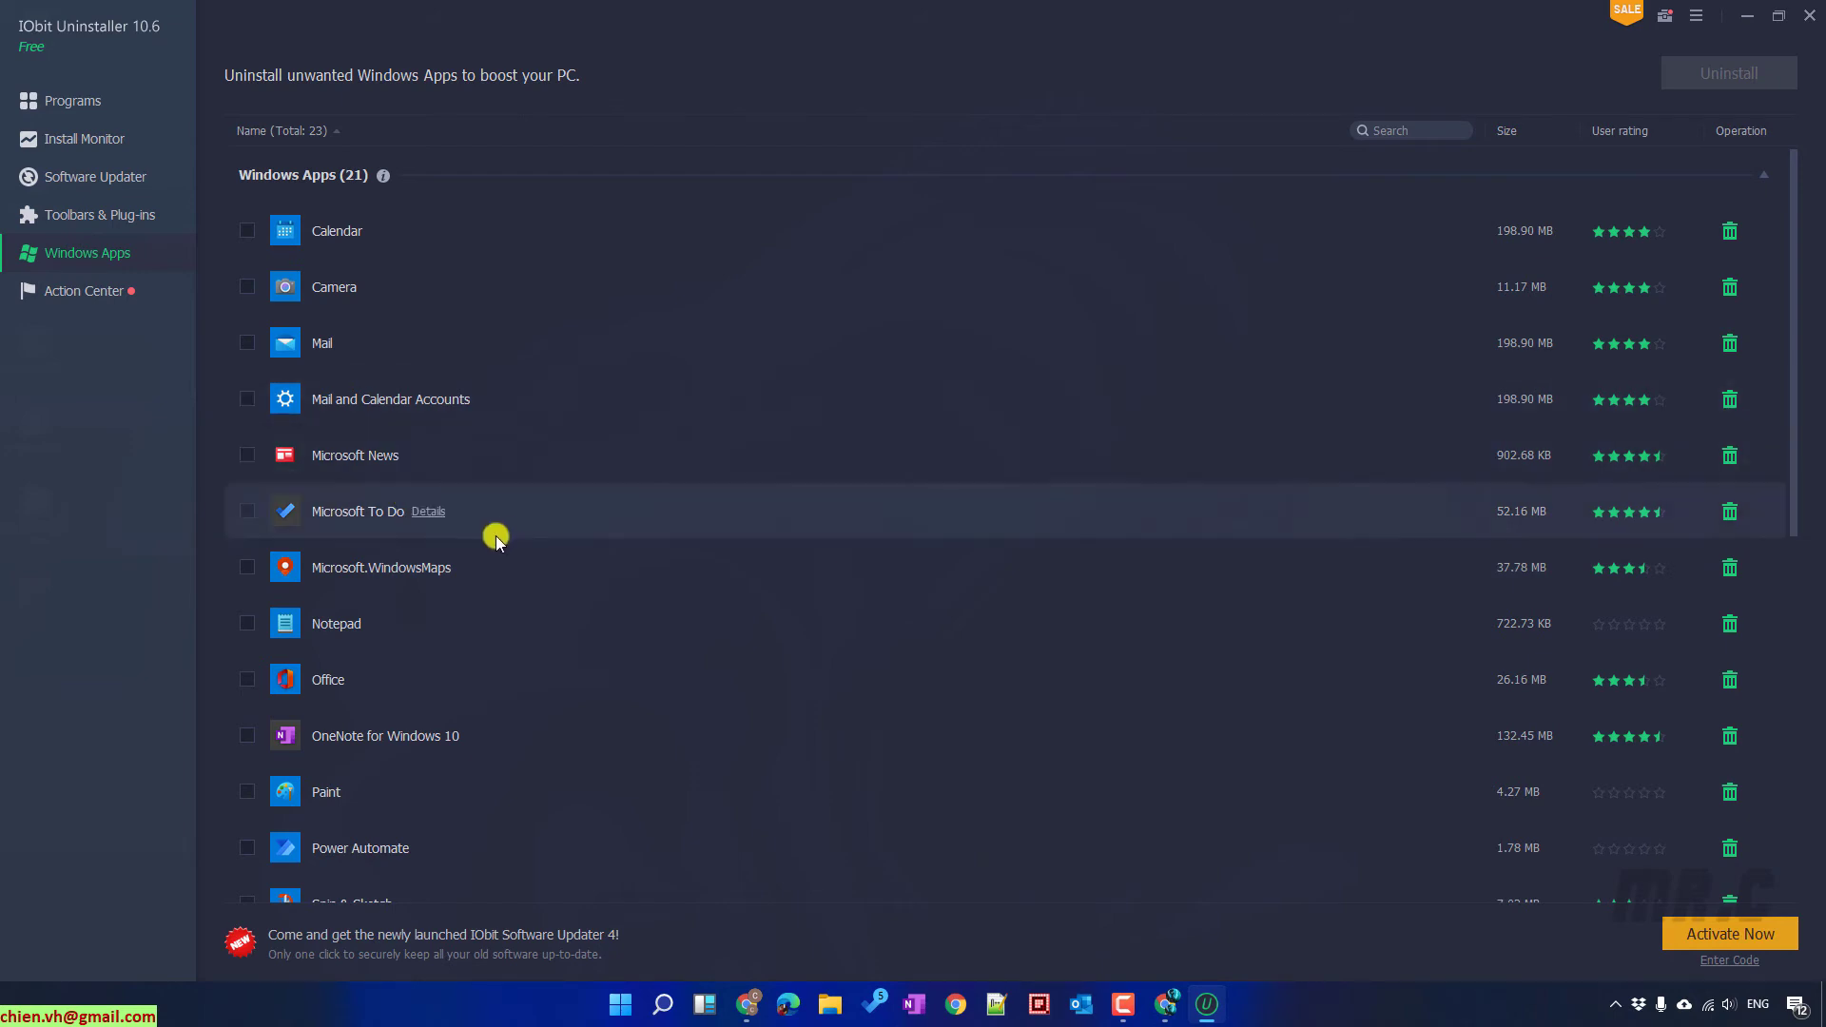
# Step: Tick Mail, Mail and Calendar Accounts, and Xbox for removal, totalling 398.83 MB
pyautogui.click(247, 344)
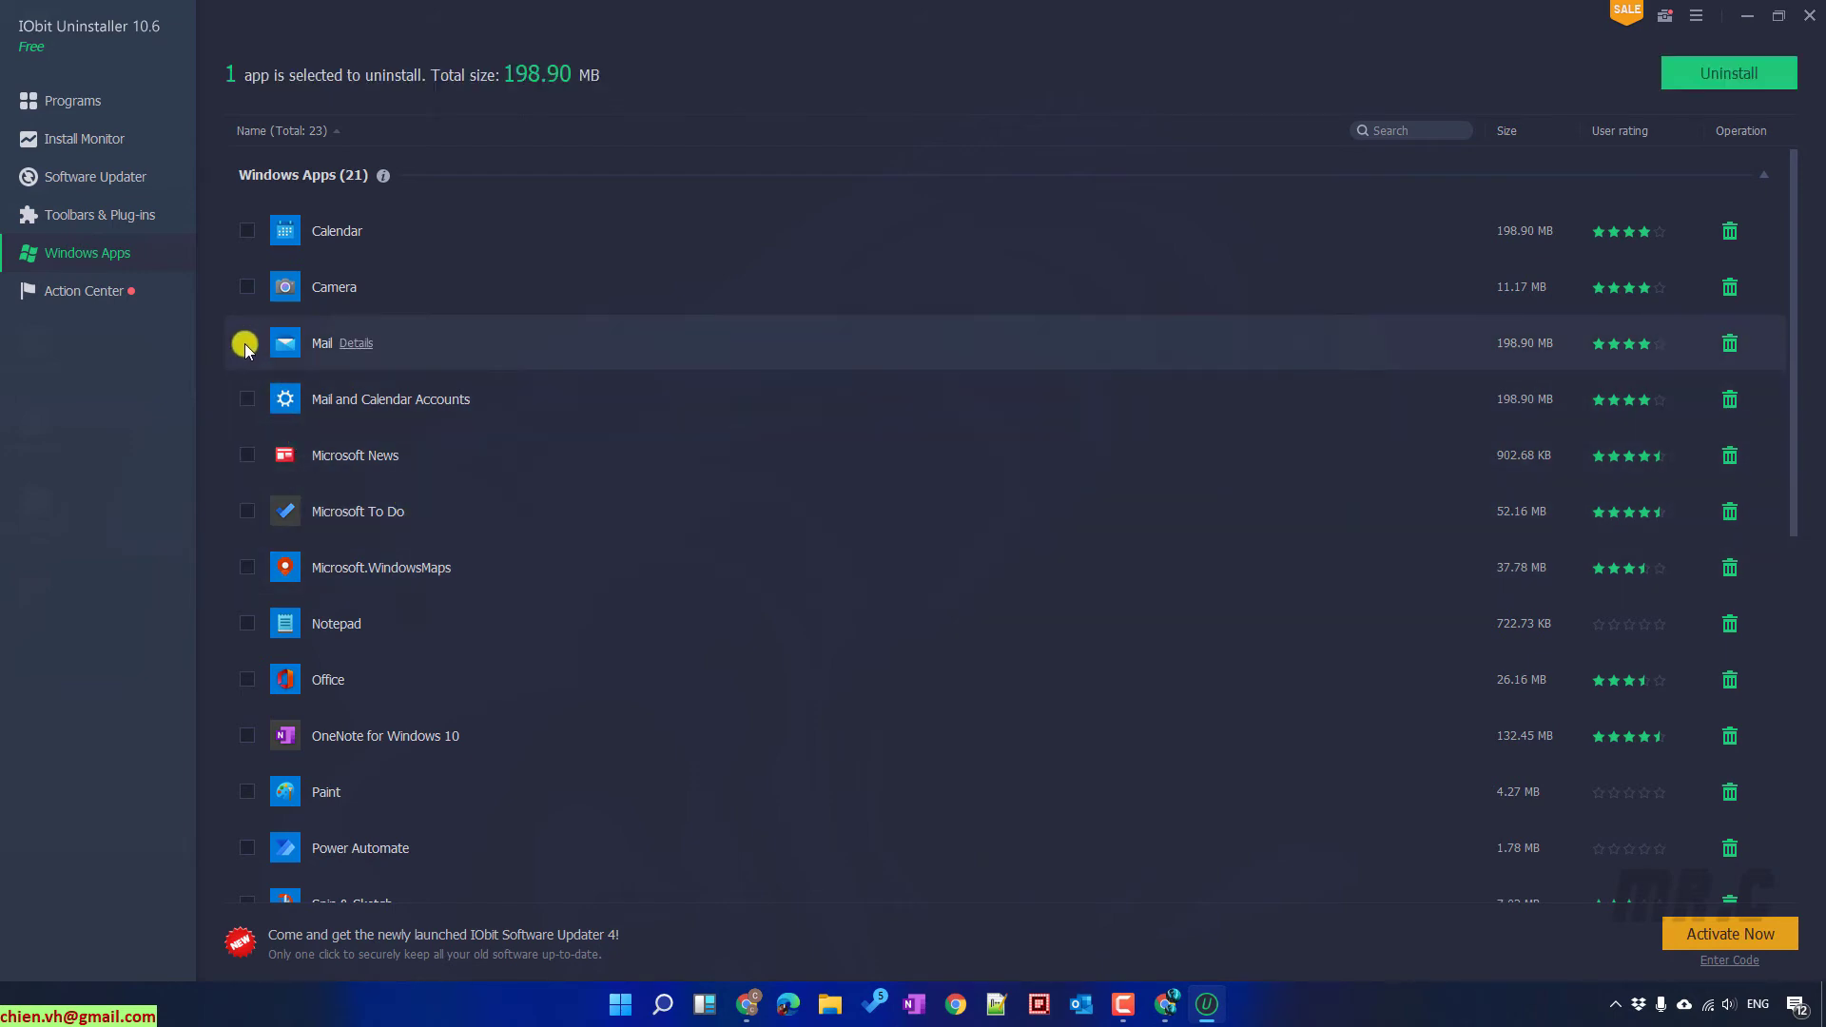
pyautogui.click(246, 399)
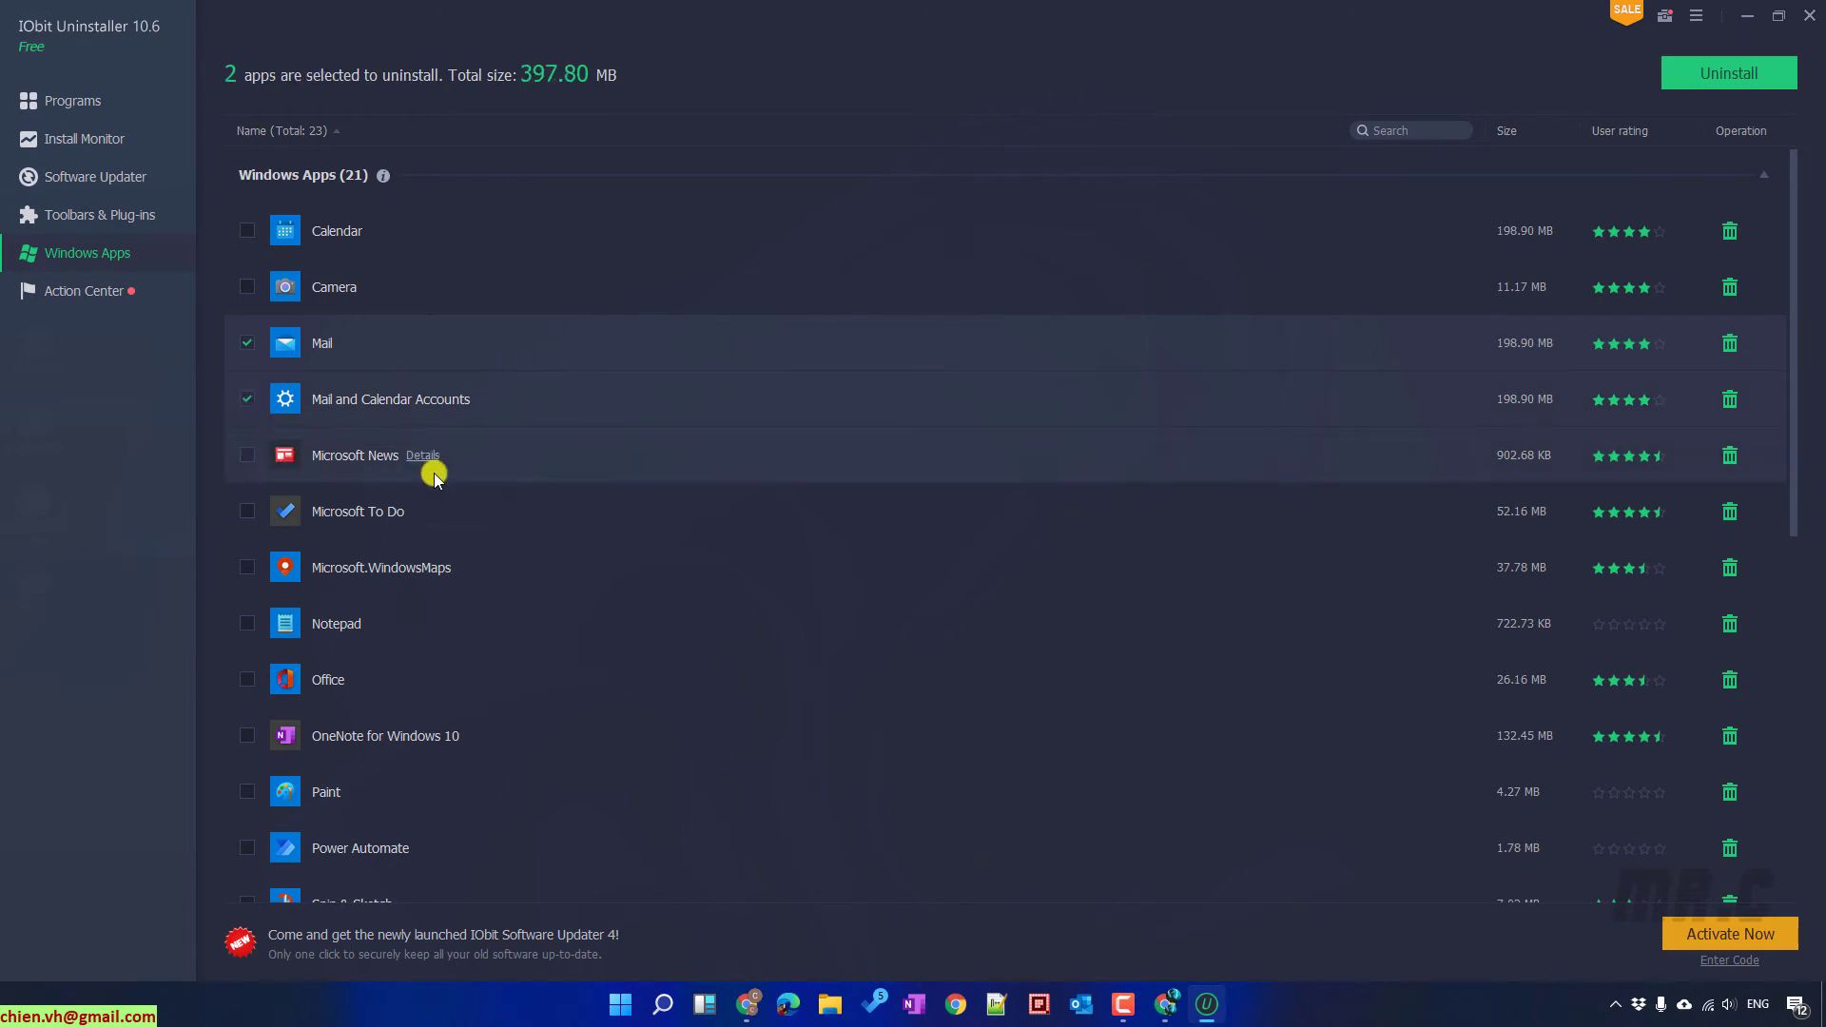
pyautogui.moveTo(1793, 270); pyautogui.dragTo(1785, 603)
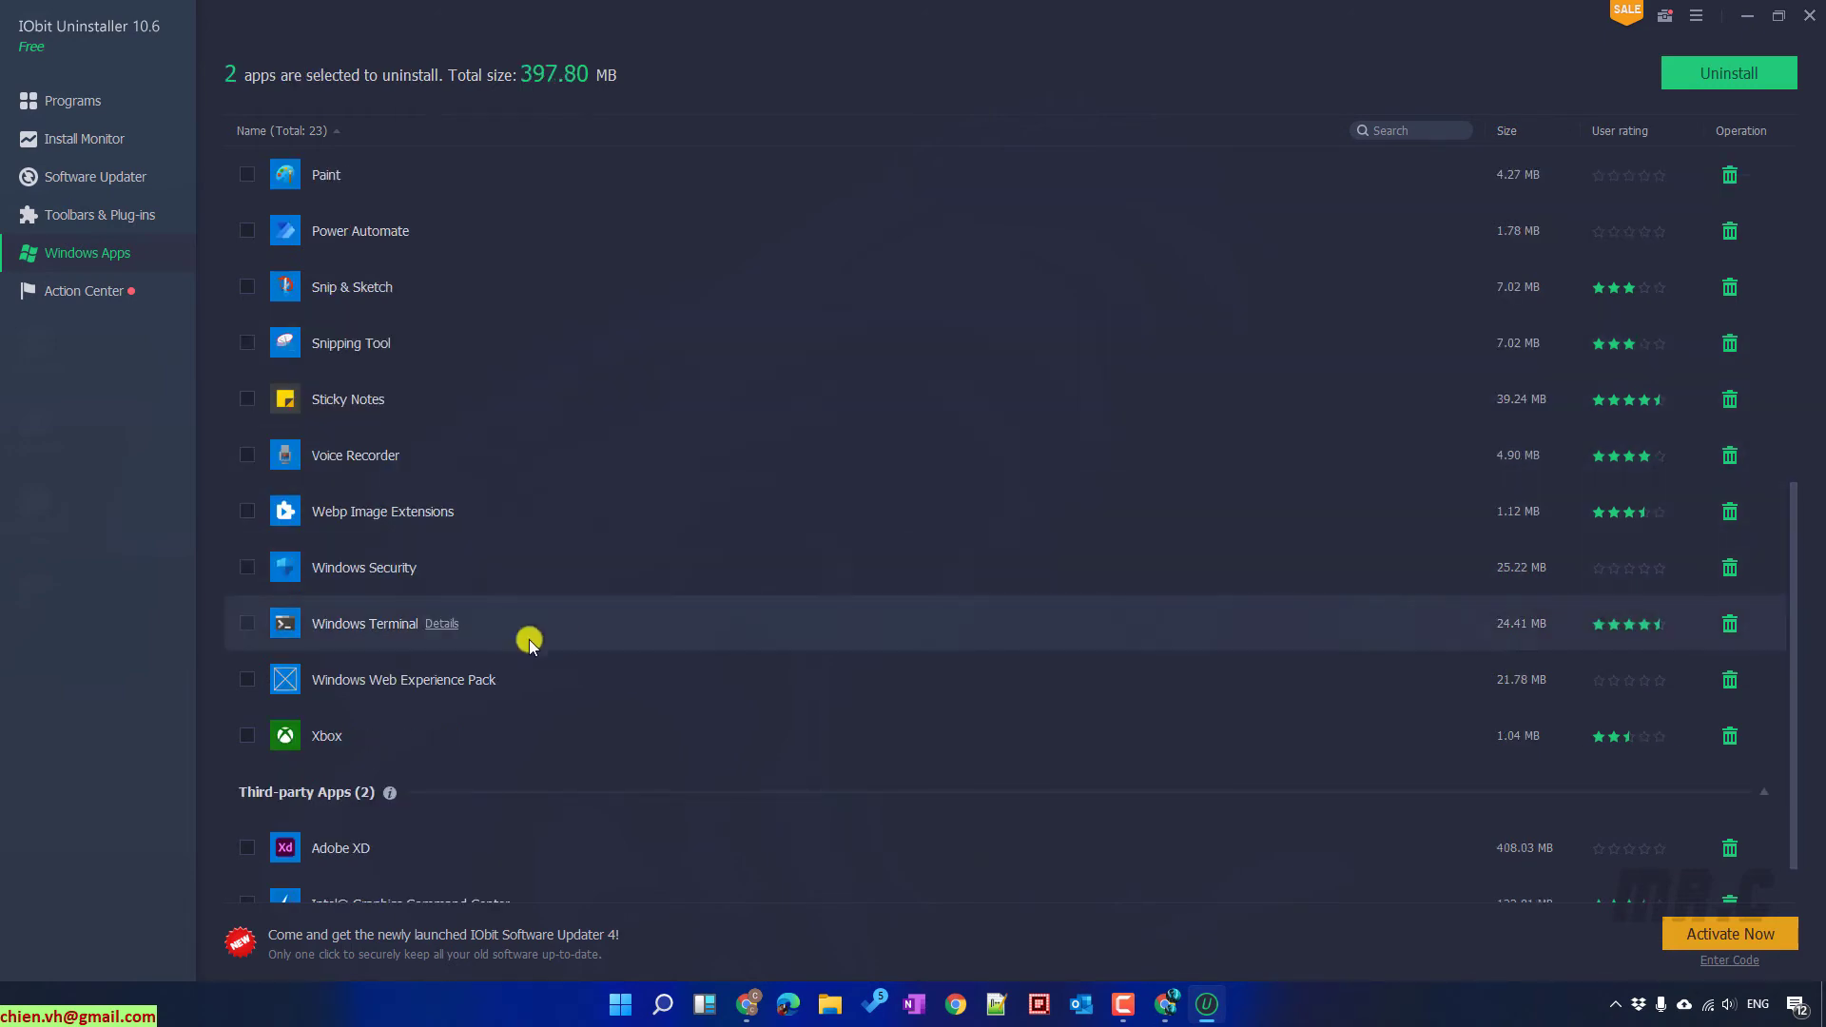
pyautogui.click(246, 736)
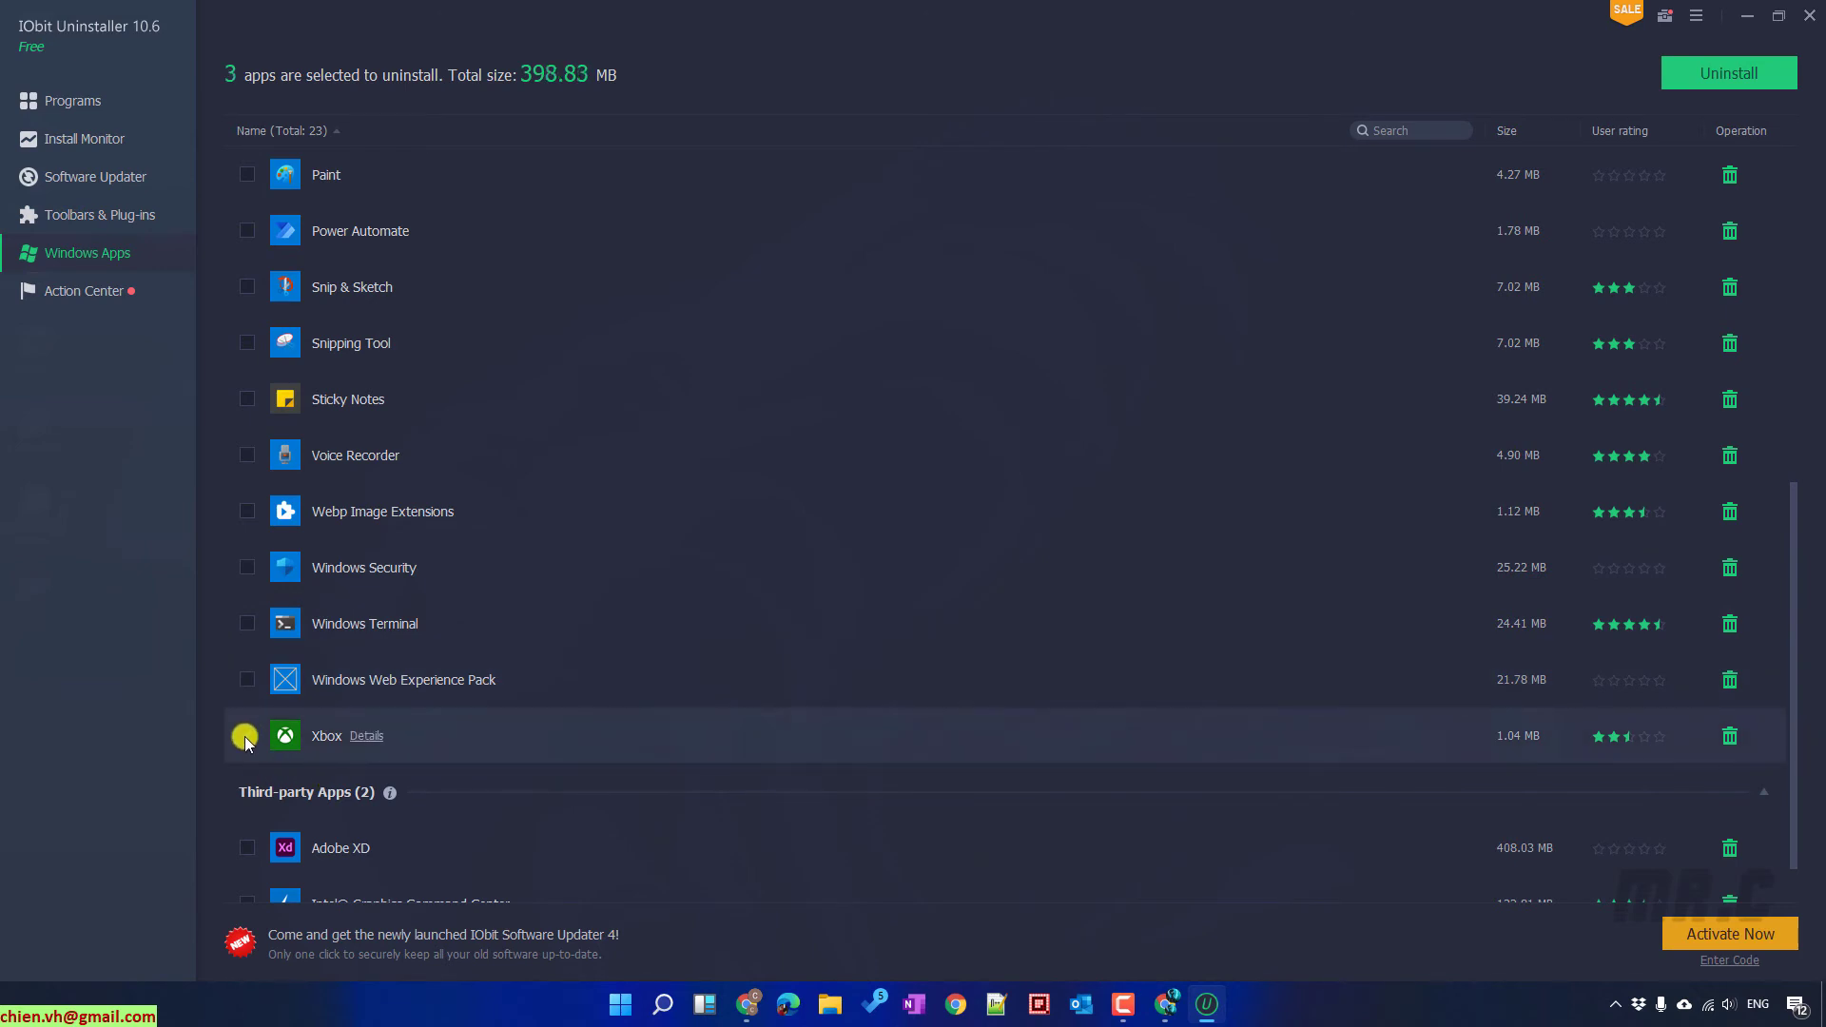
pyautogui.scroll(5, 1307, 478)
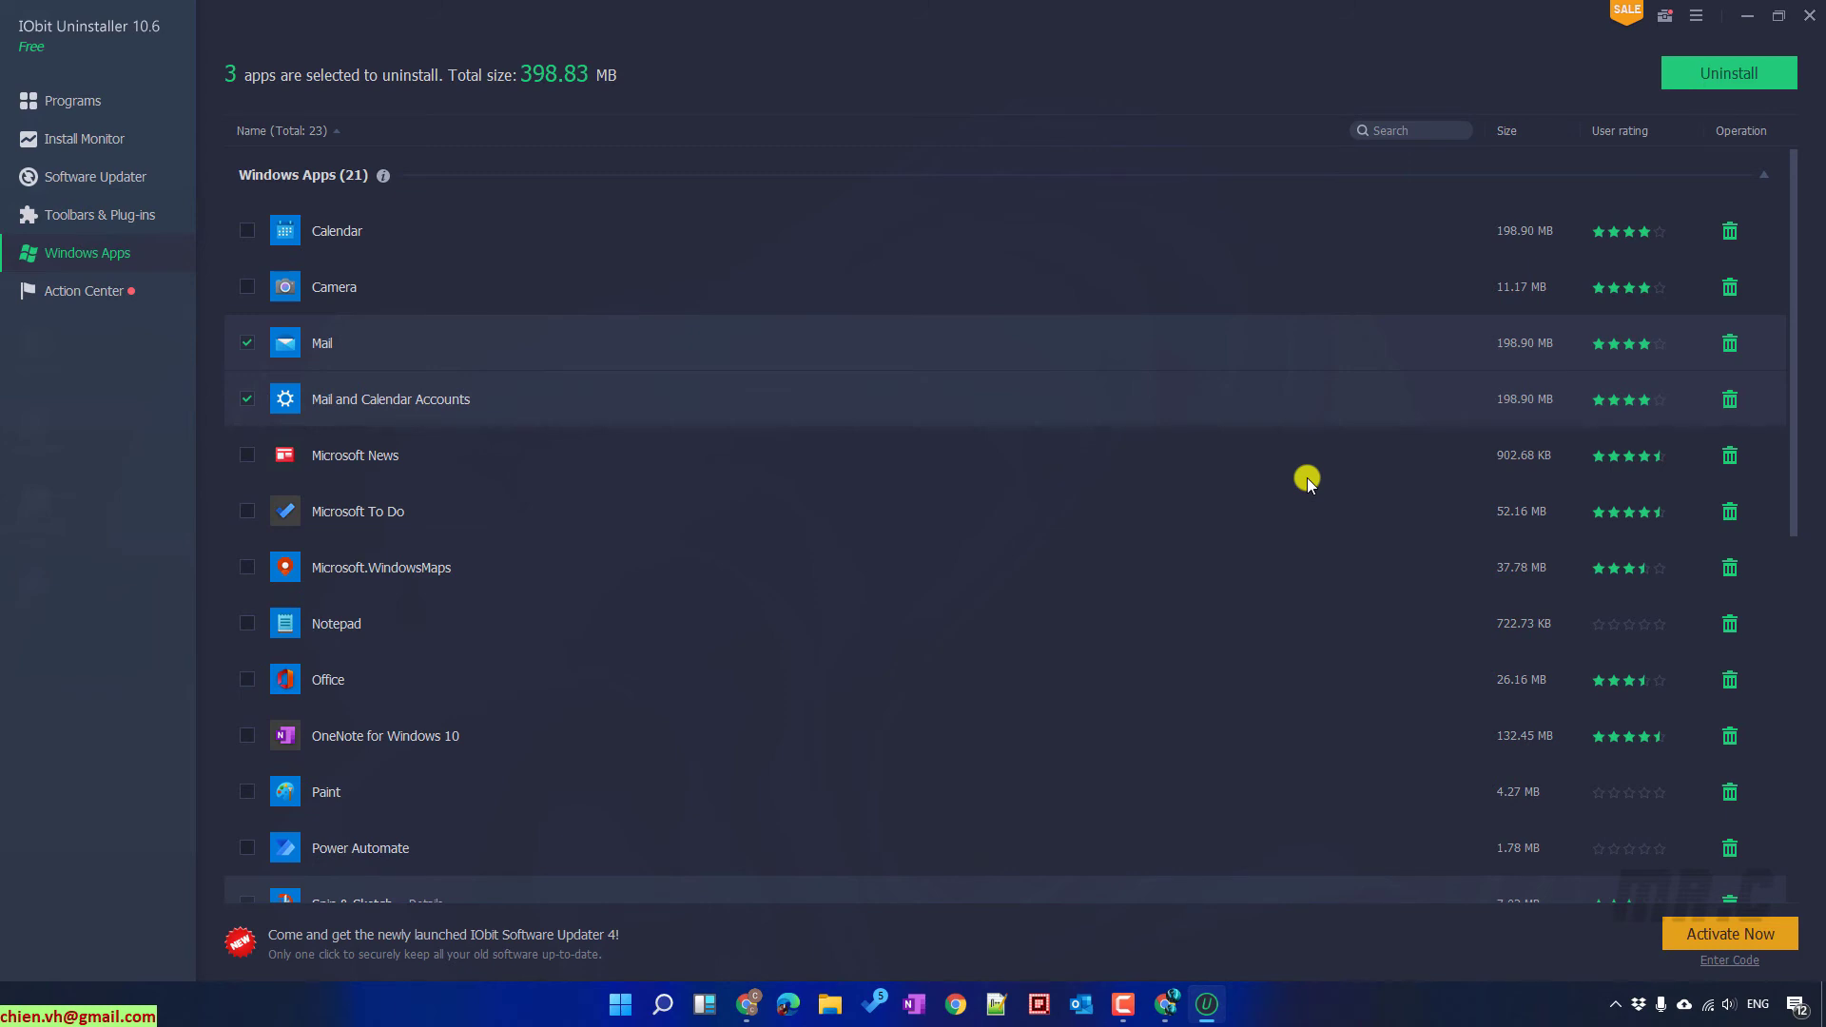
# Step: Uninstall the 4 selected apps, including related Calendar apps, and delete 17 registry entries and 199.93 MB of leftovers
pyautogui.click(1752, 70)
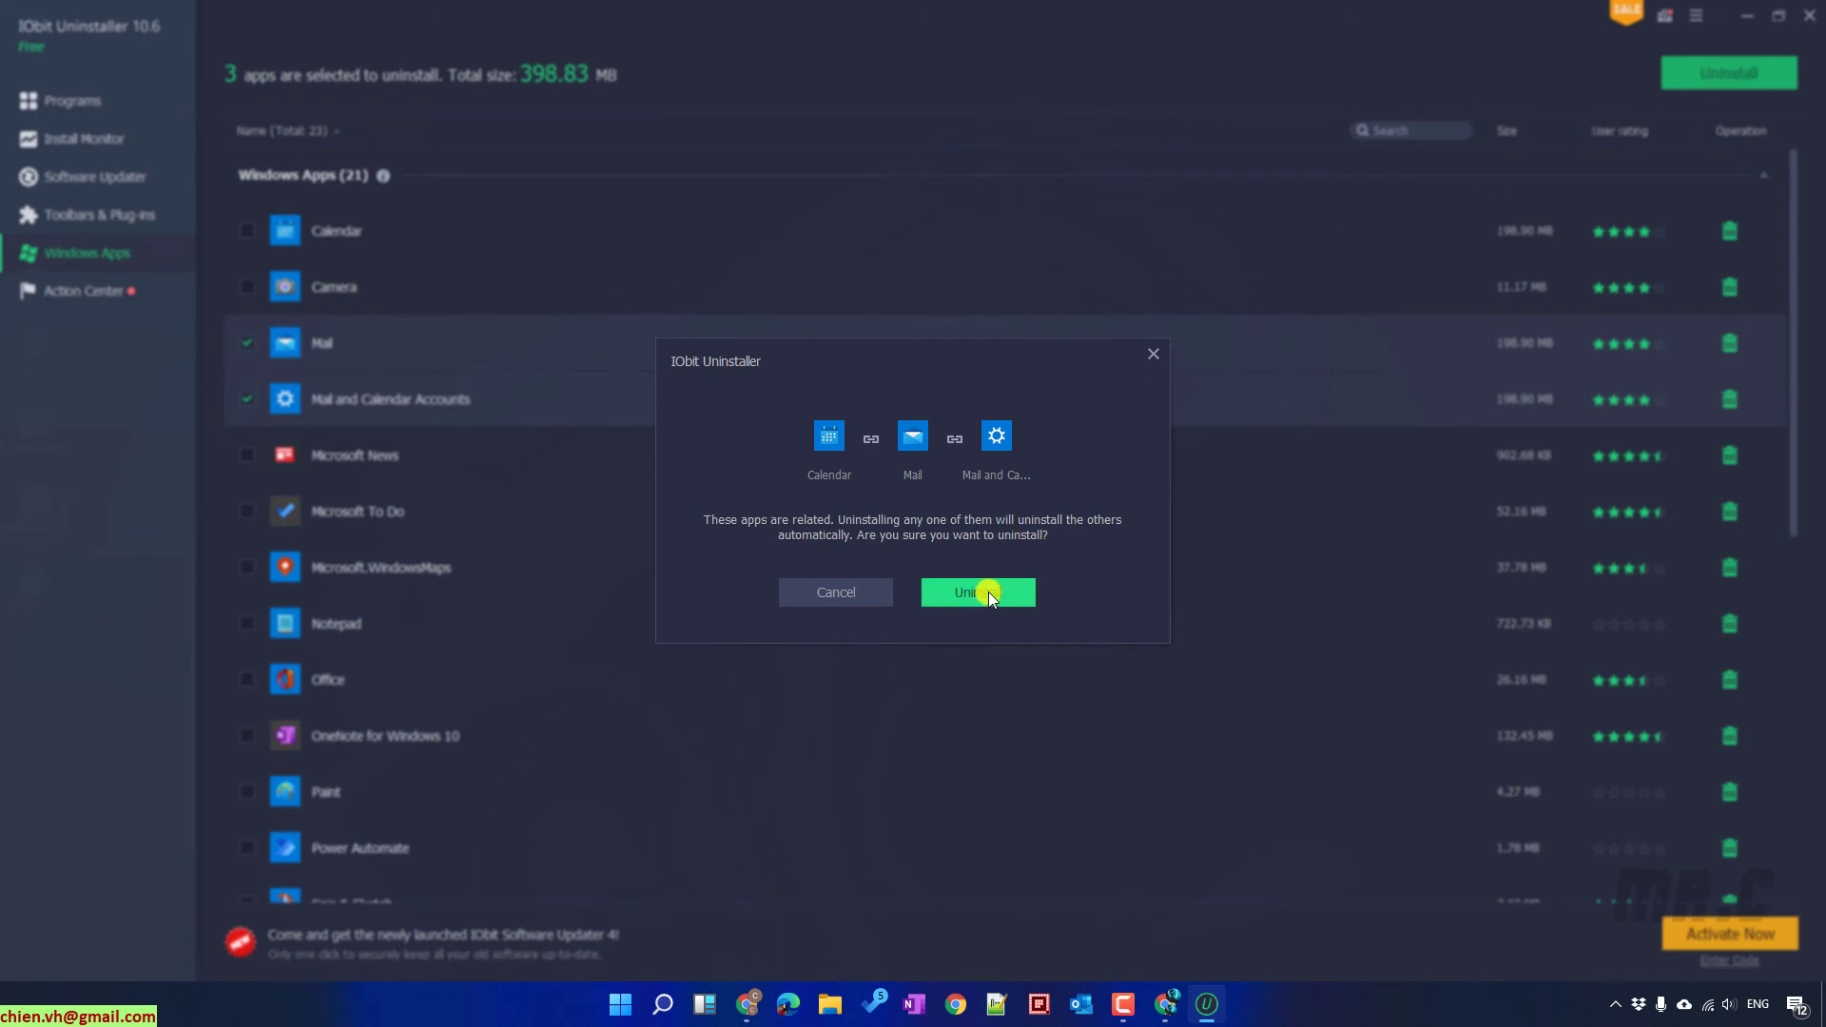
pyautogui.click(978, 591)
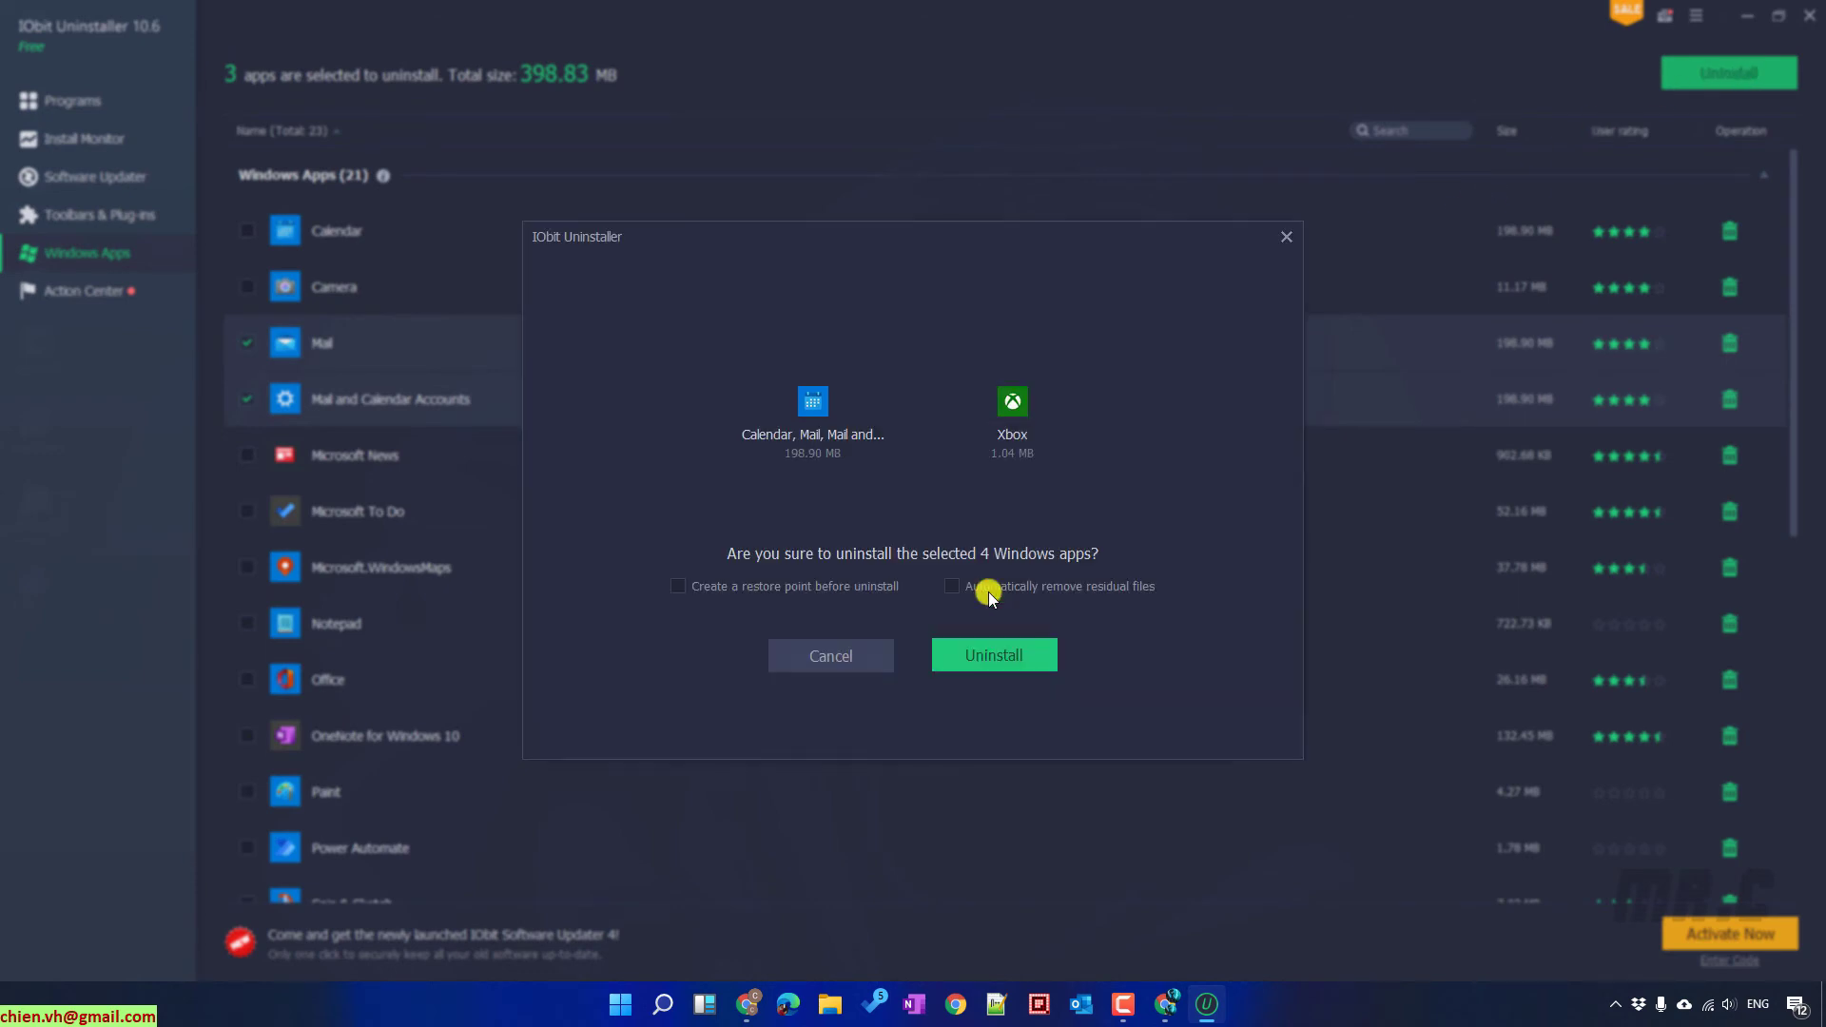
pyautogui.click(1031, 664)
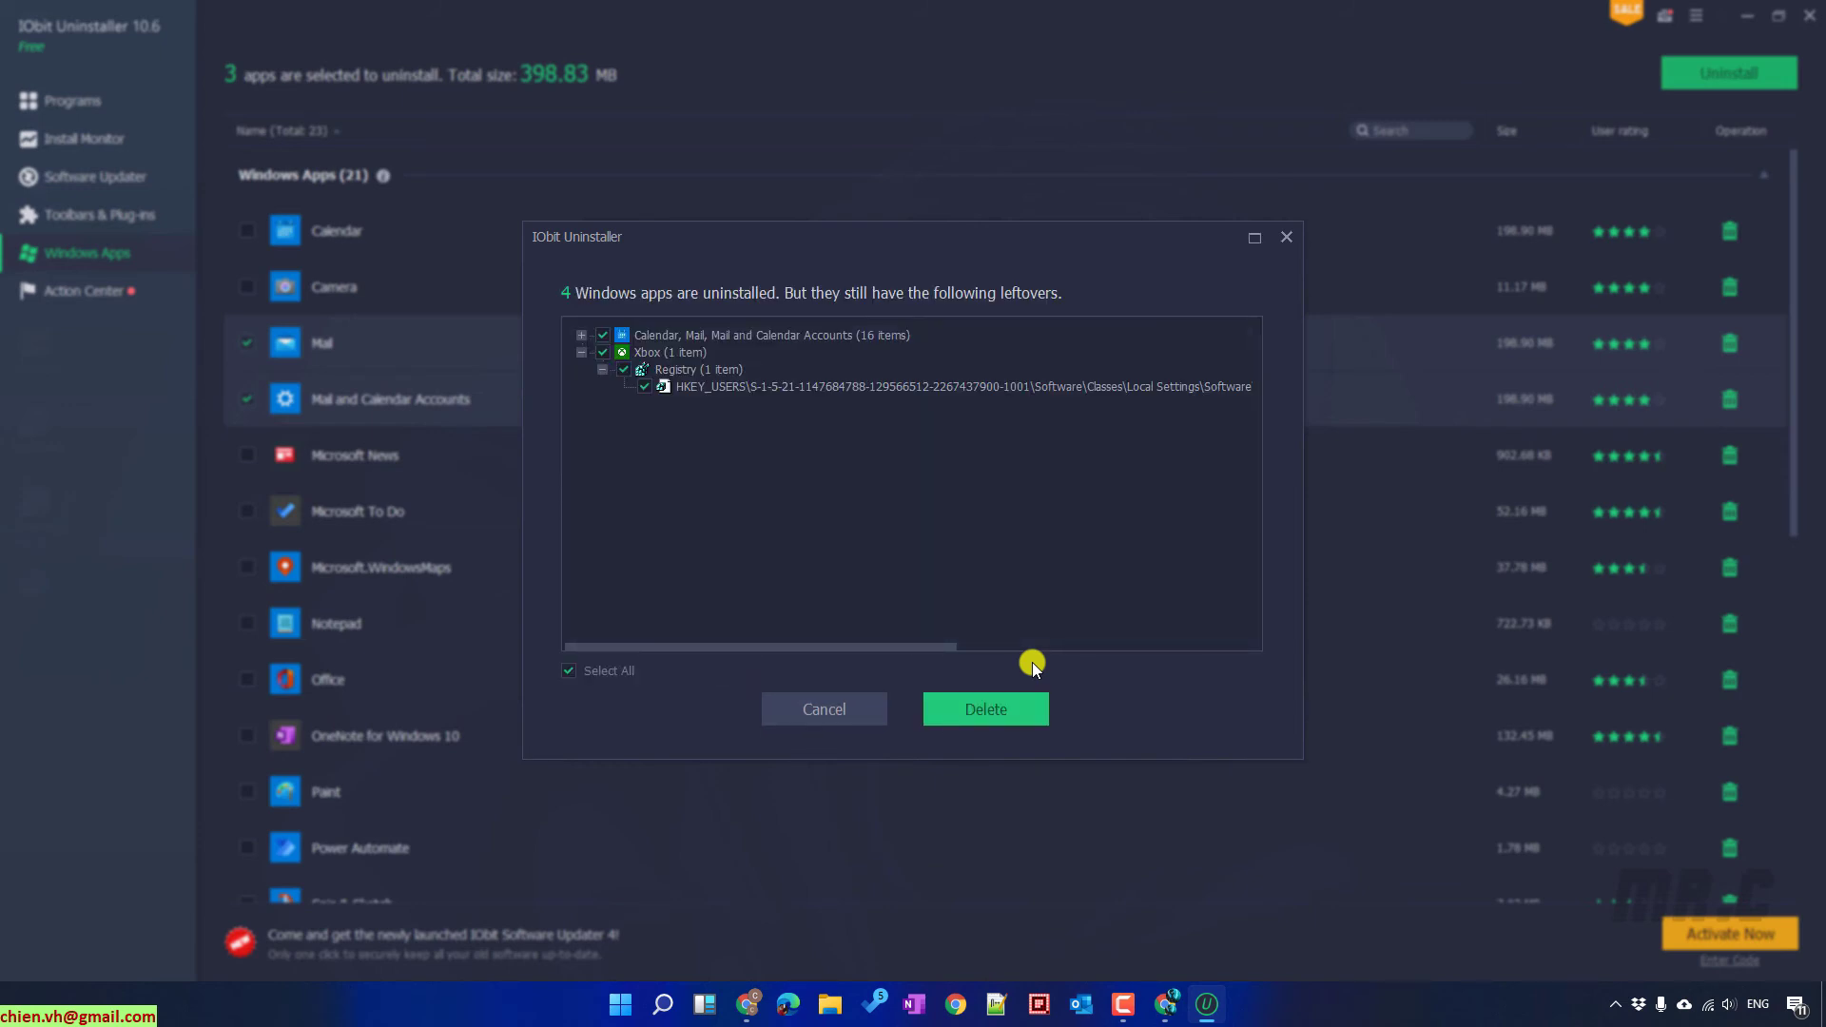
pyautogui.click(1005, 705)
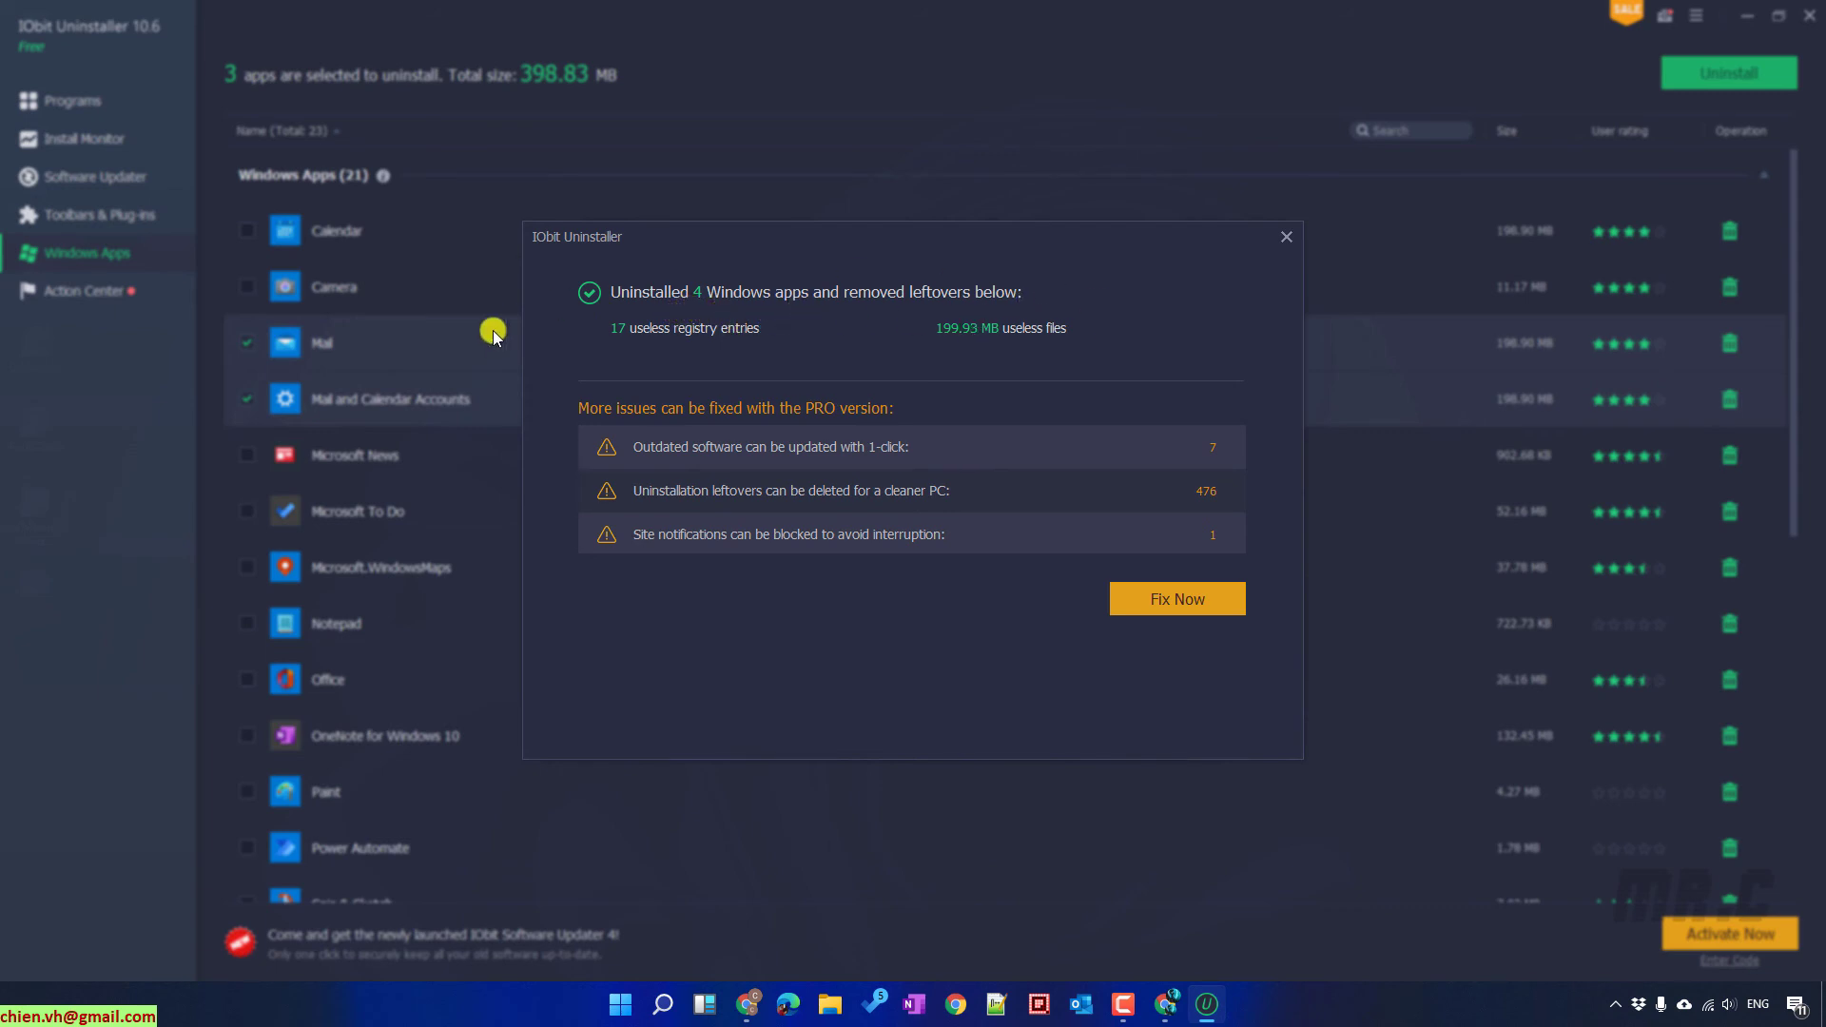
# Step: Dismiss the results summary and review the expanded Windows Apps (17) list without Mail or Xbox
pyautogui.click(1290, 238)
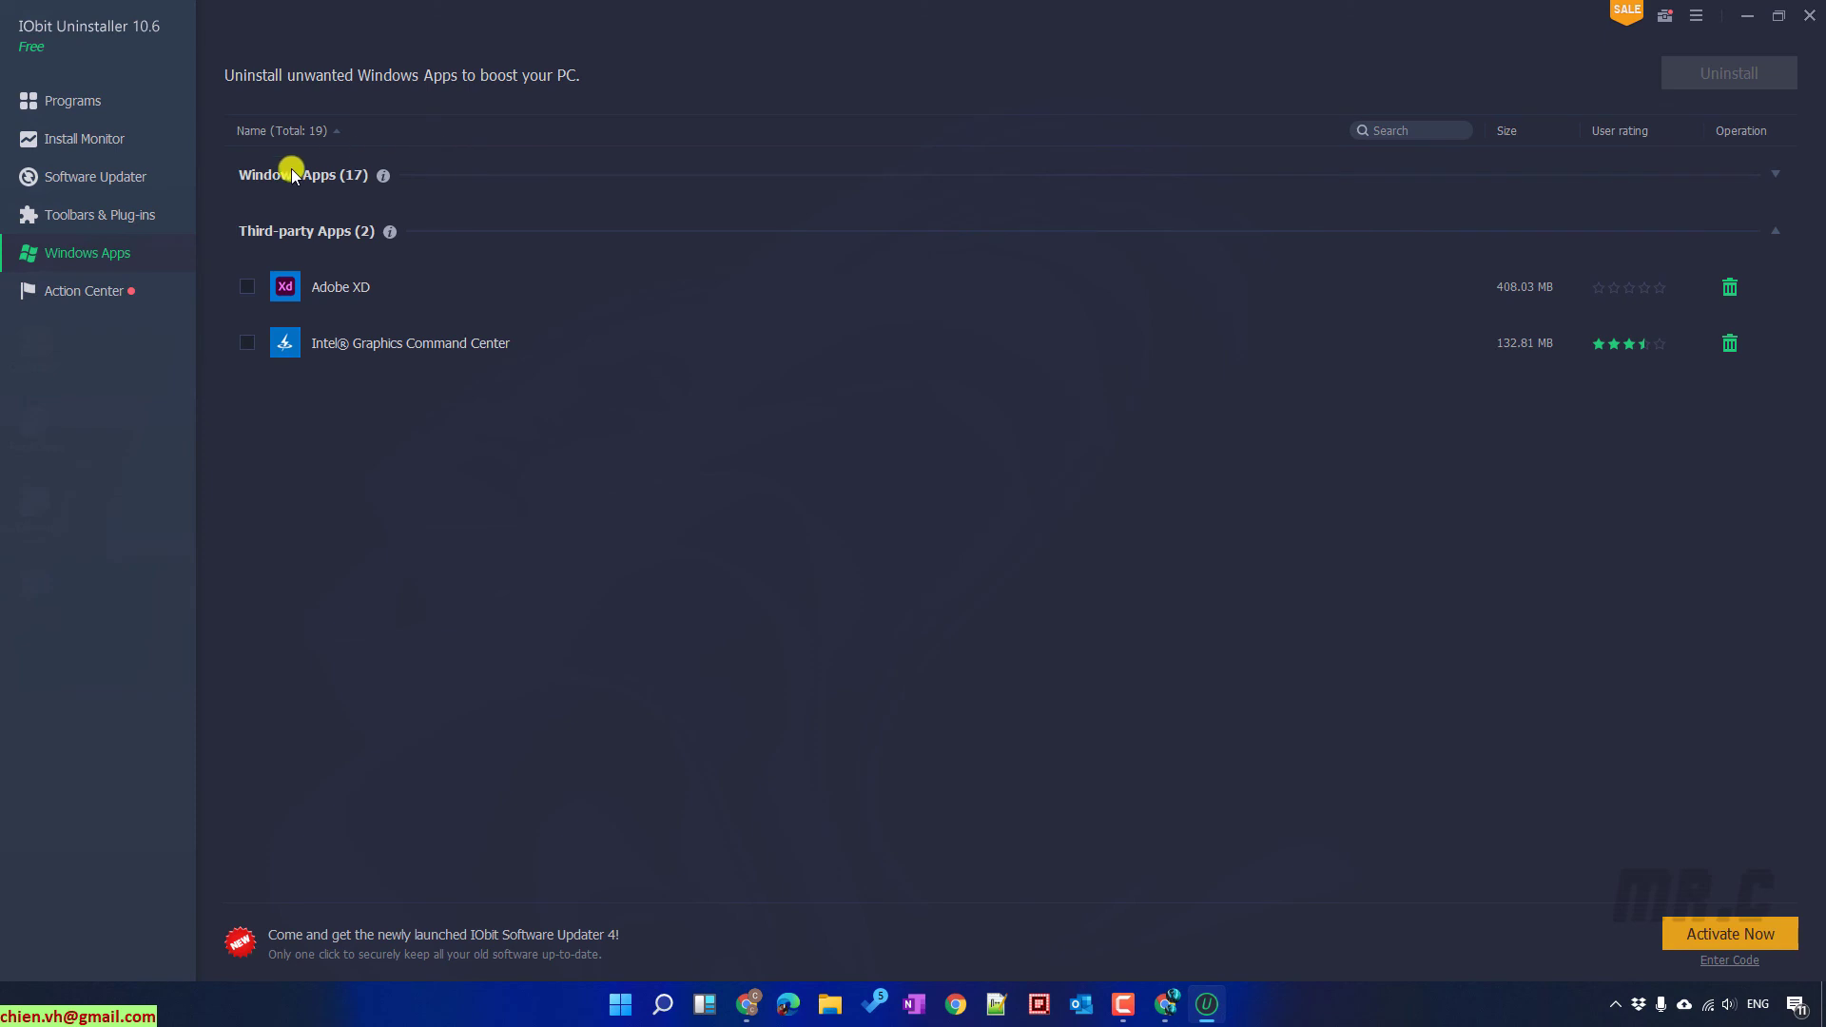
pyautogui.click(292, 177)
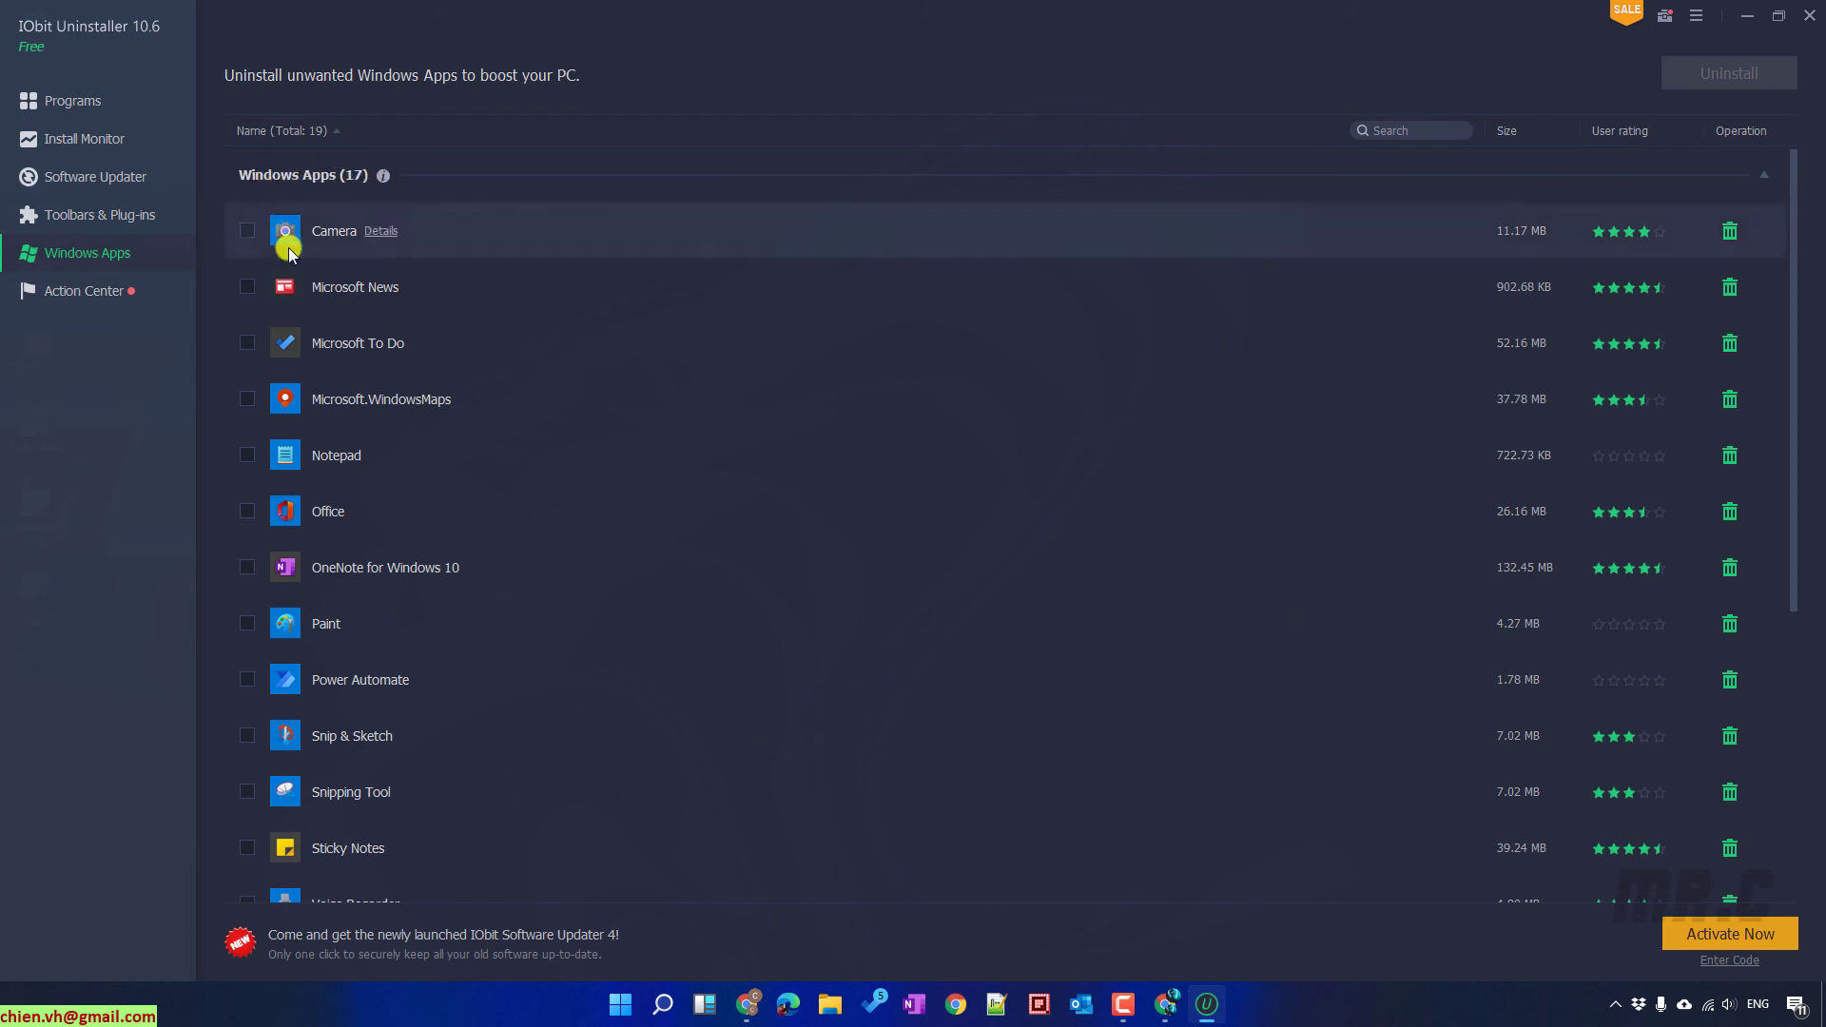
pyautogui.scroll(-3, 377, 497)
pyautogui.scroll(-5, 378, 496)
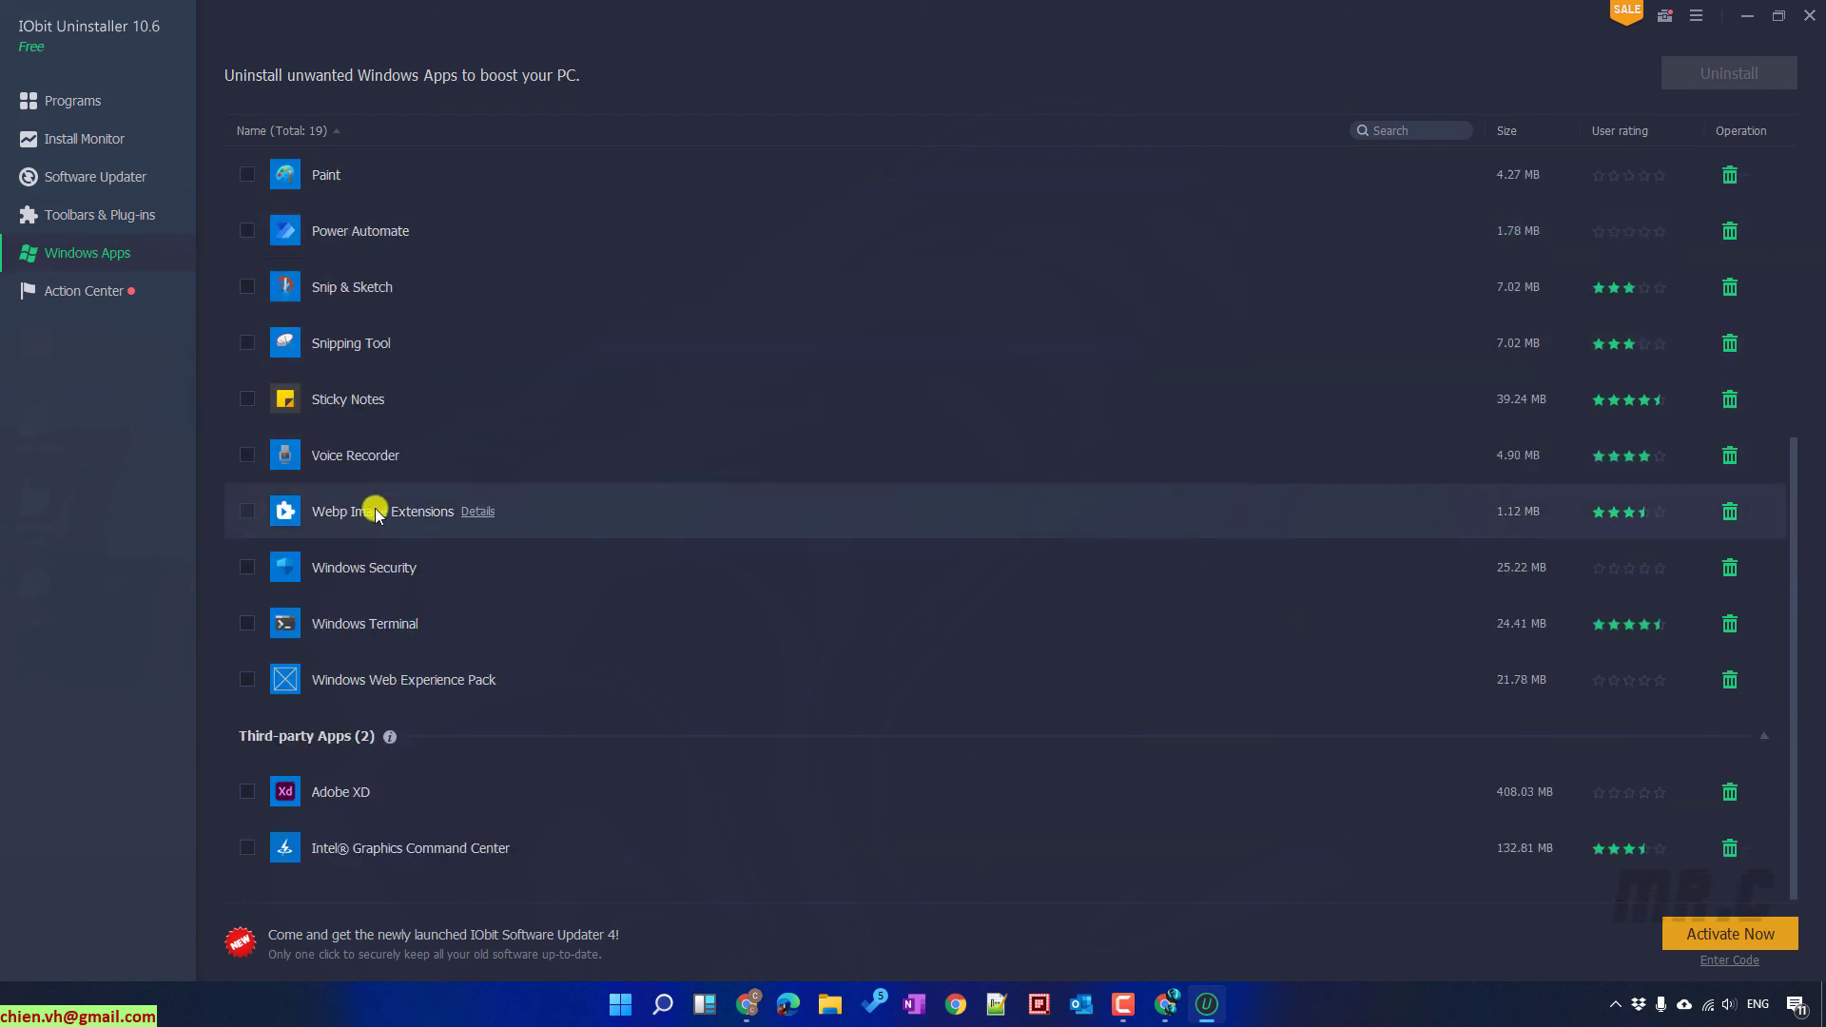
pyautogui.scroll(8, 376, 494)
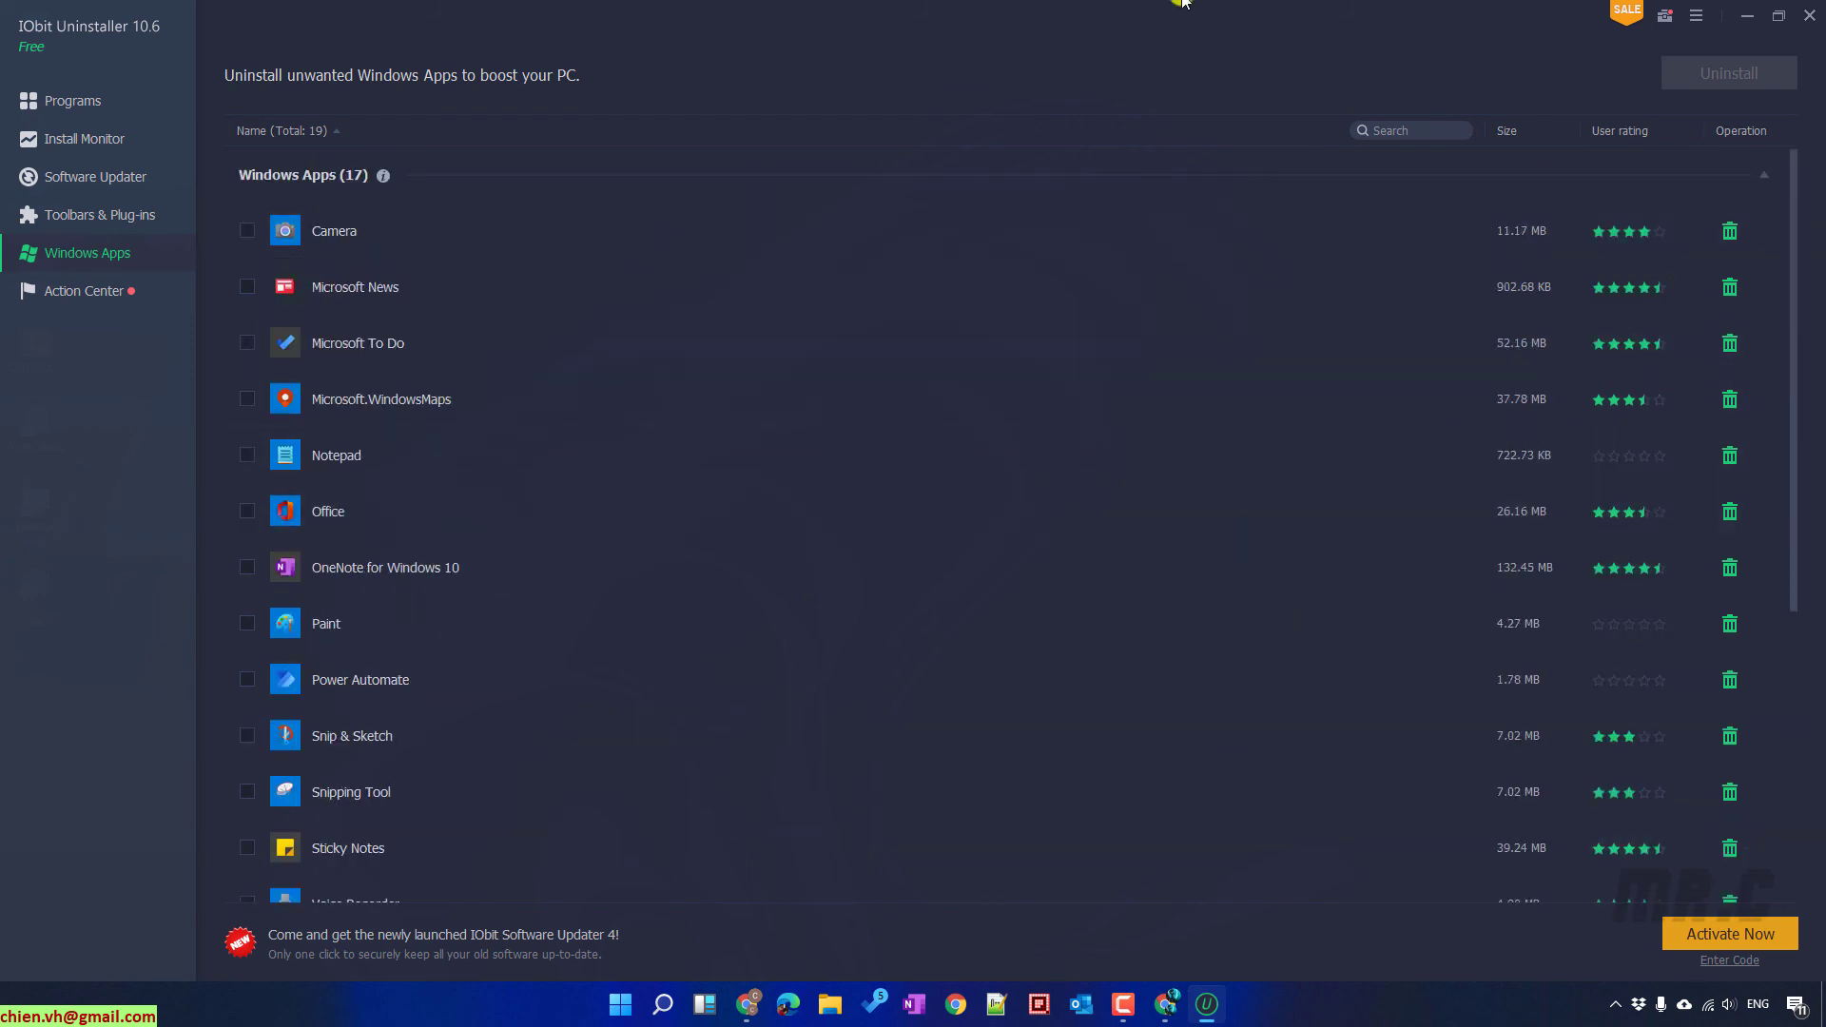
pyautogui.click(1808, 16)
pyautogui.moveTo(1680, 83); pyautogui.dragTo(1363, 268)
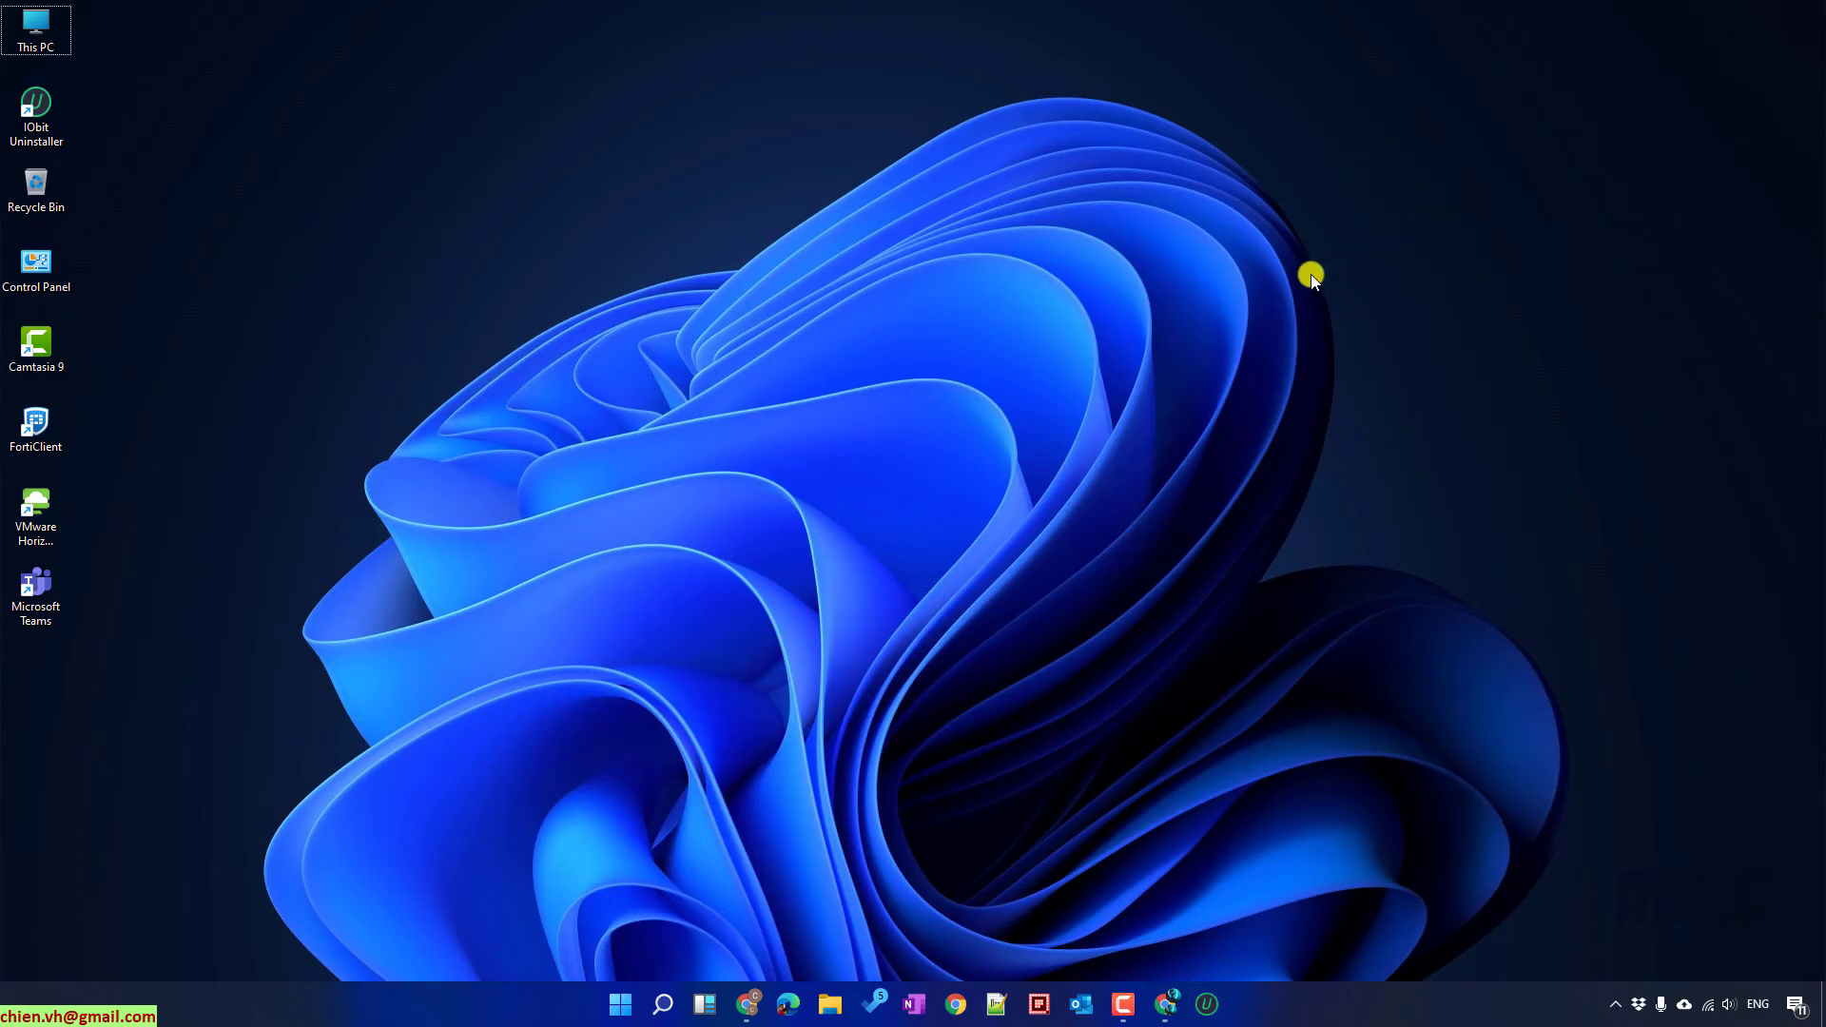